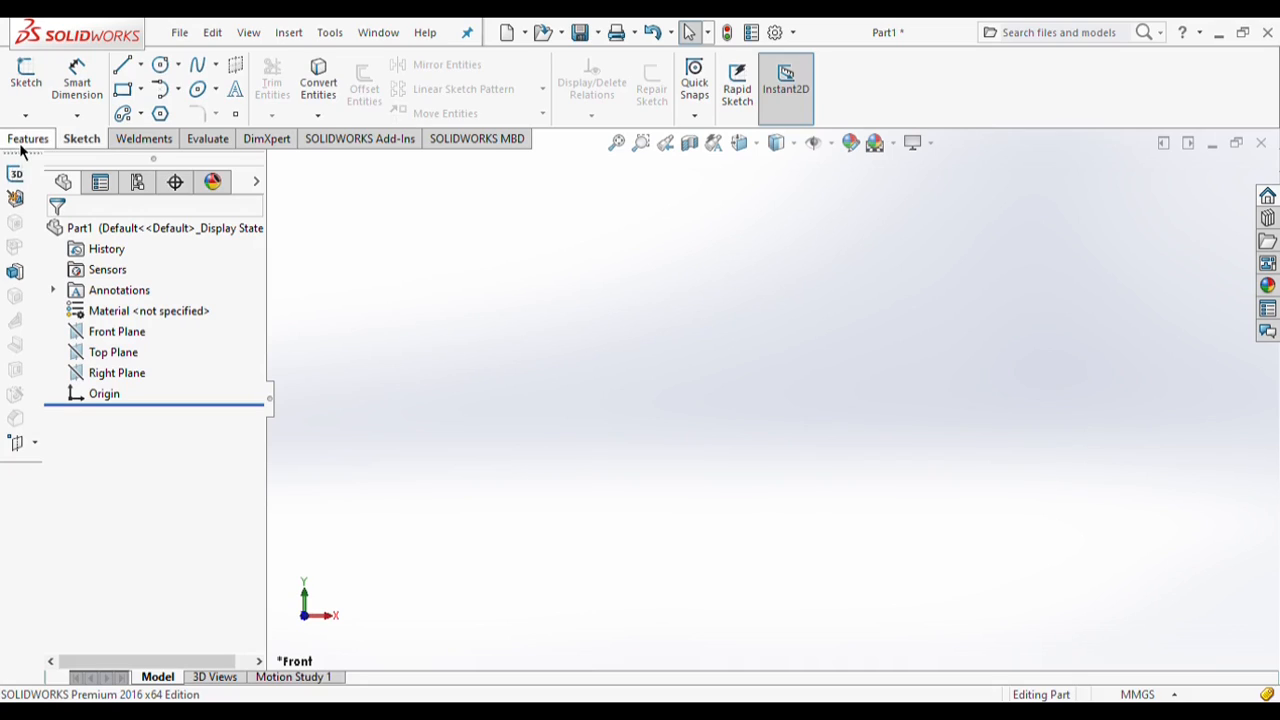
# - Sketch a center rectangle on the Front Plane, centred on the origin
pyautogui.click(25, 140)
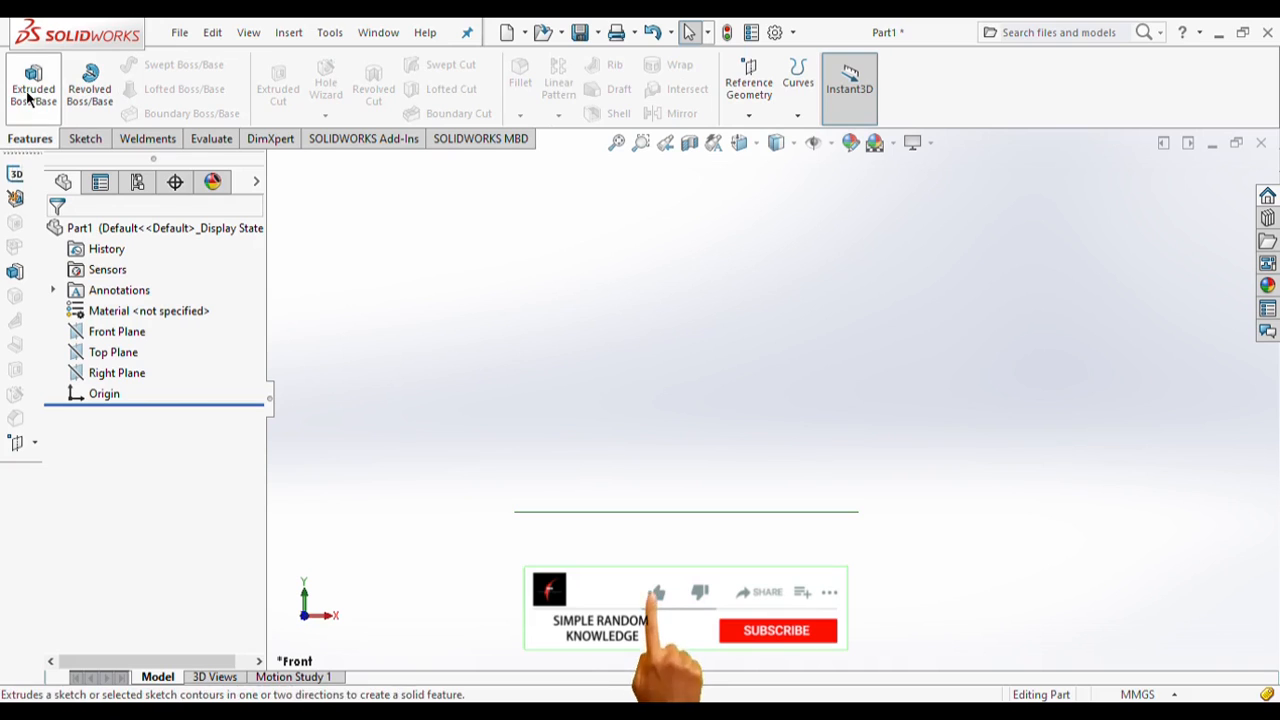
pyautogui.click(92, 339)
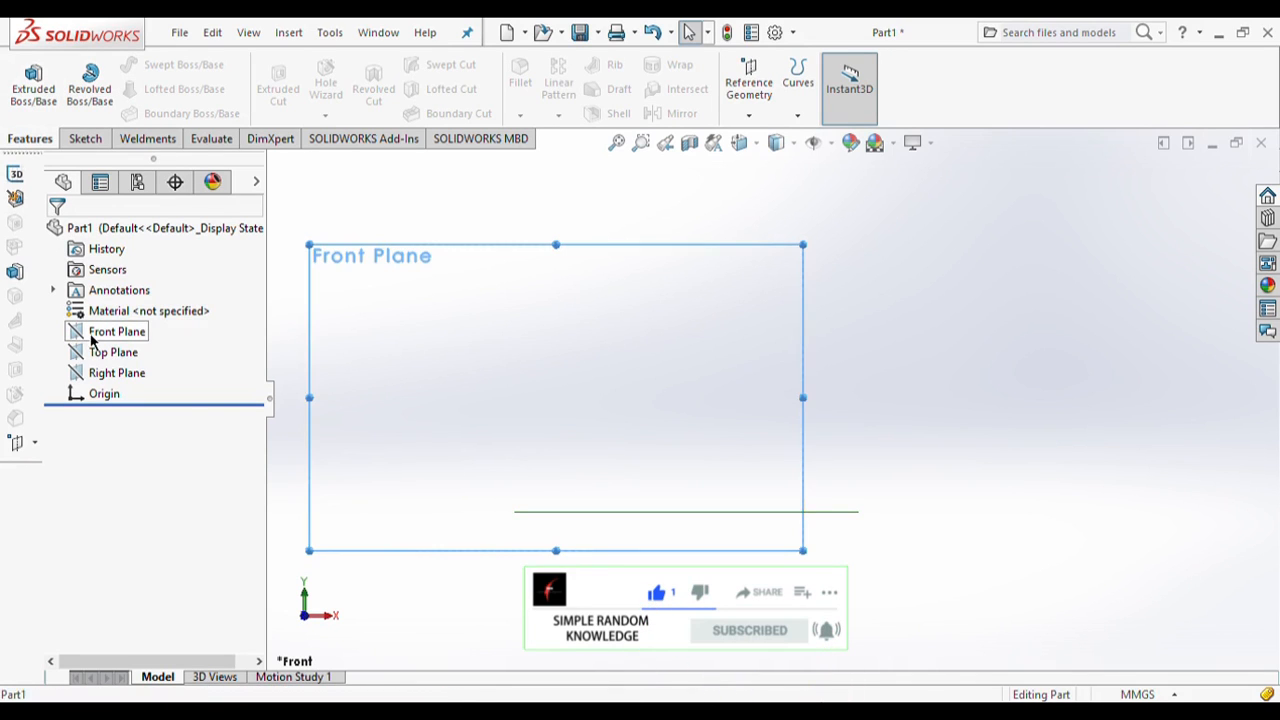
pyautogui.click(168, 313)
pyautogui.click(99, 142)
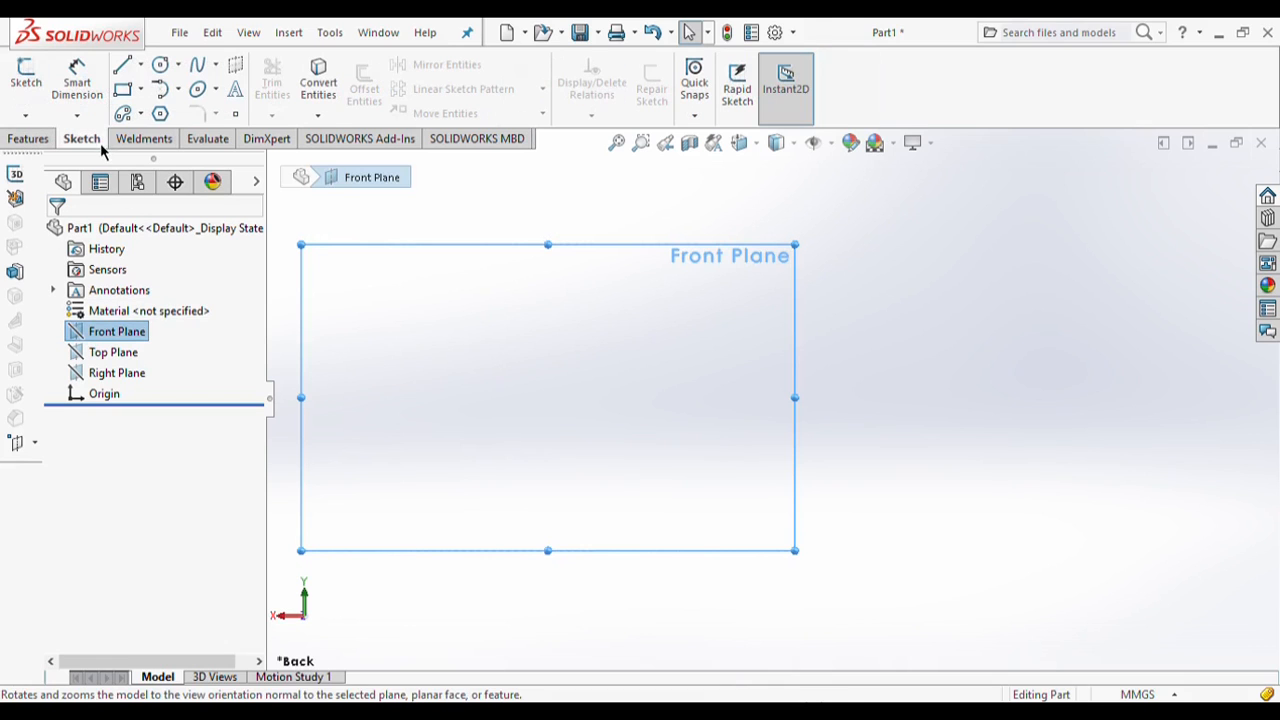
pyautogui.click(151, 135)
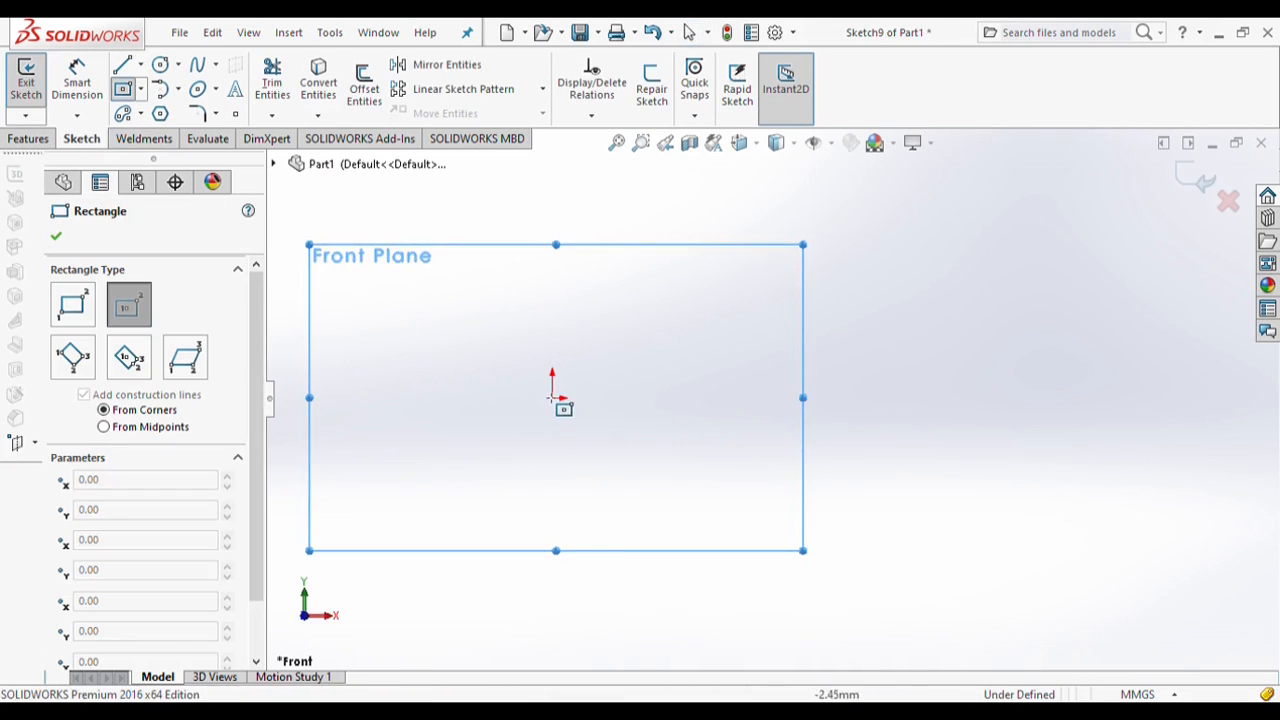
pyautogui.click(553, 398)
pyautogui.click(711, 481)
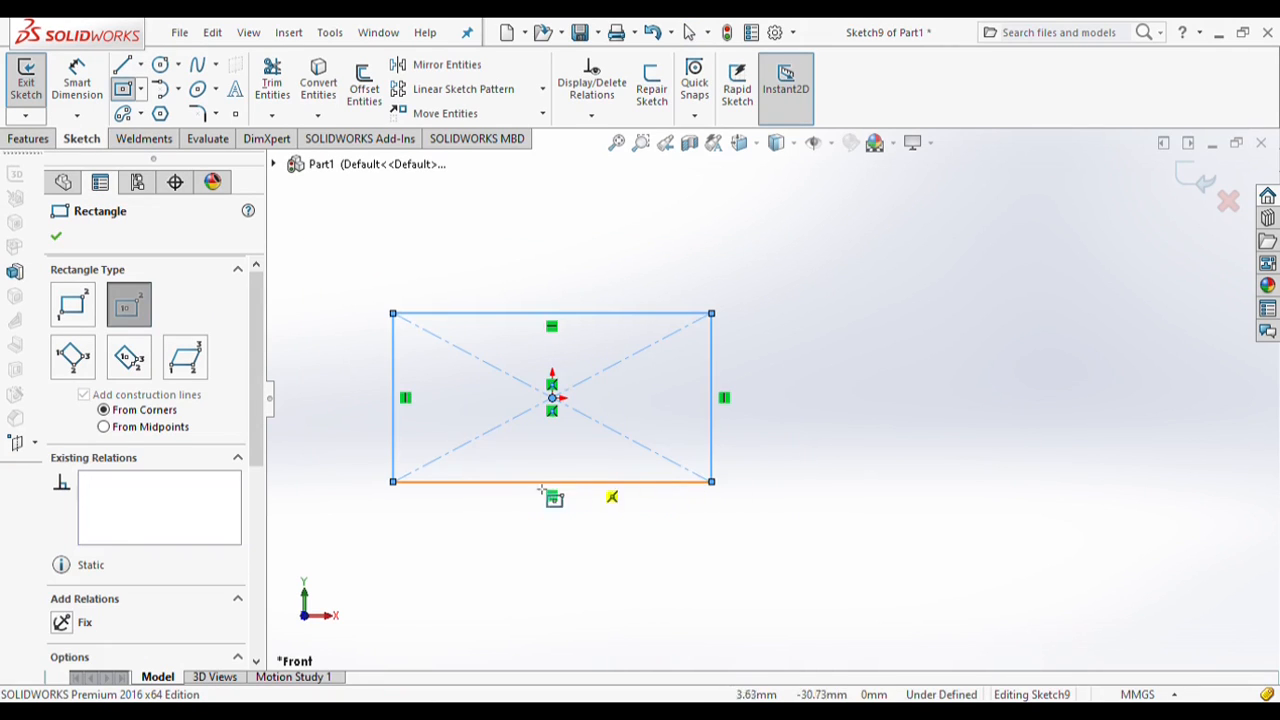
pyautogui.click(56, 236)
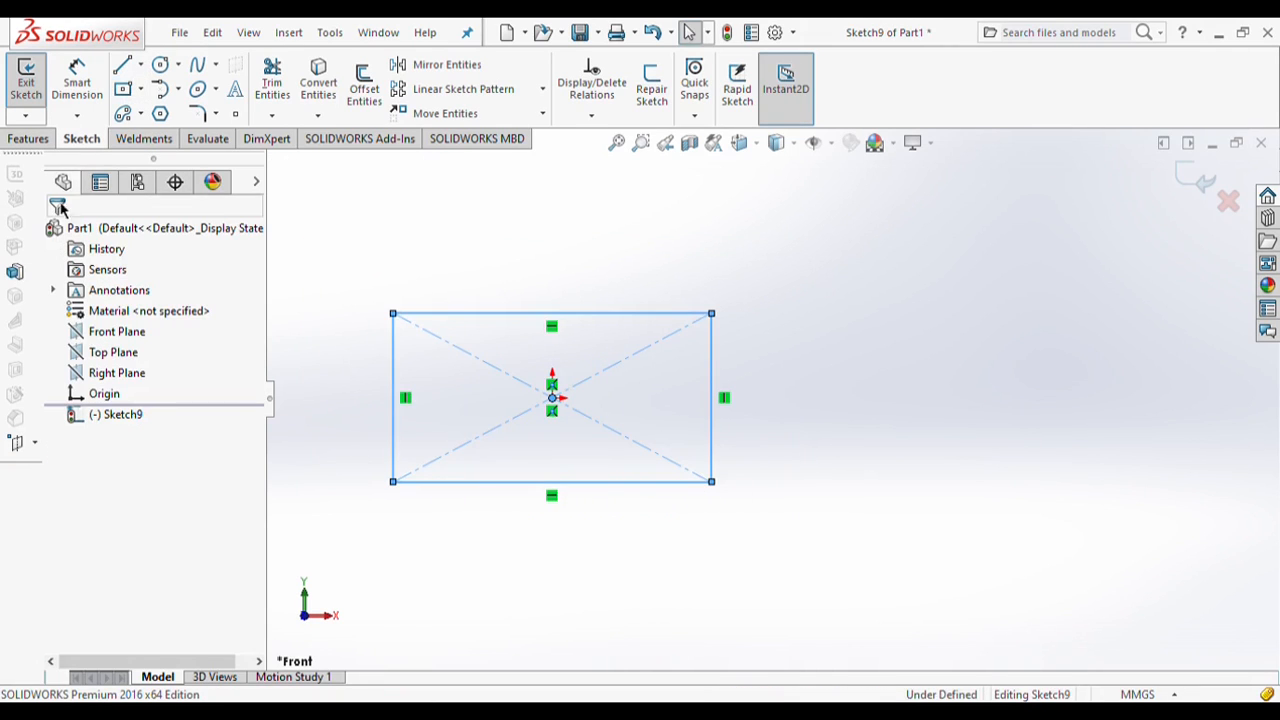
# - Extrude the rectangle sketch into a solid plate with a blind depth of 10 mm
pyautogui.click(38, 140)
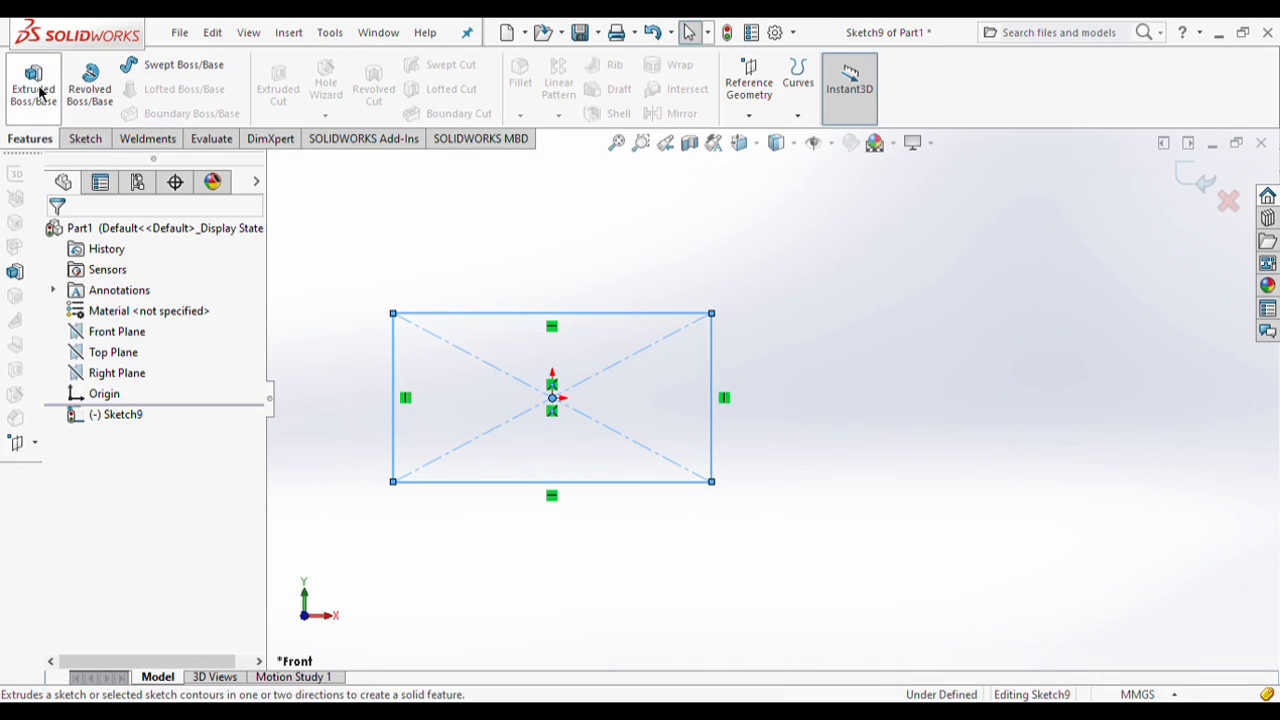
pyautogui.click(53, 100)
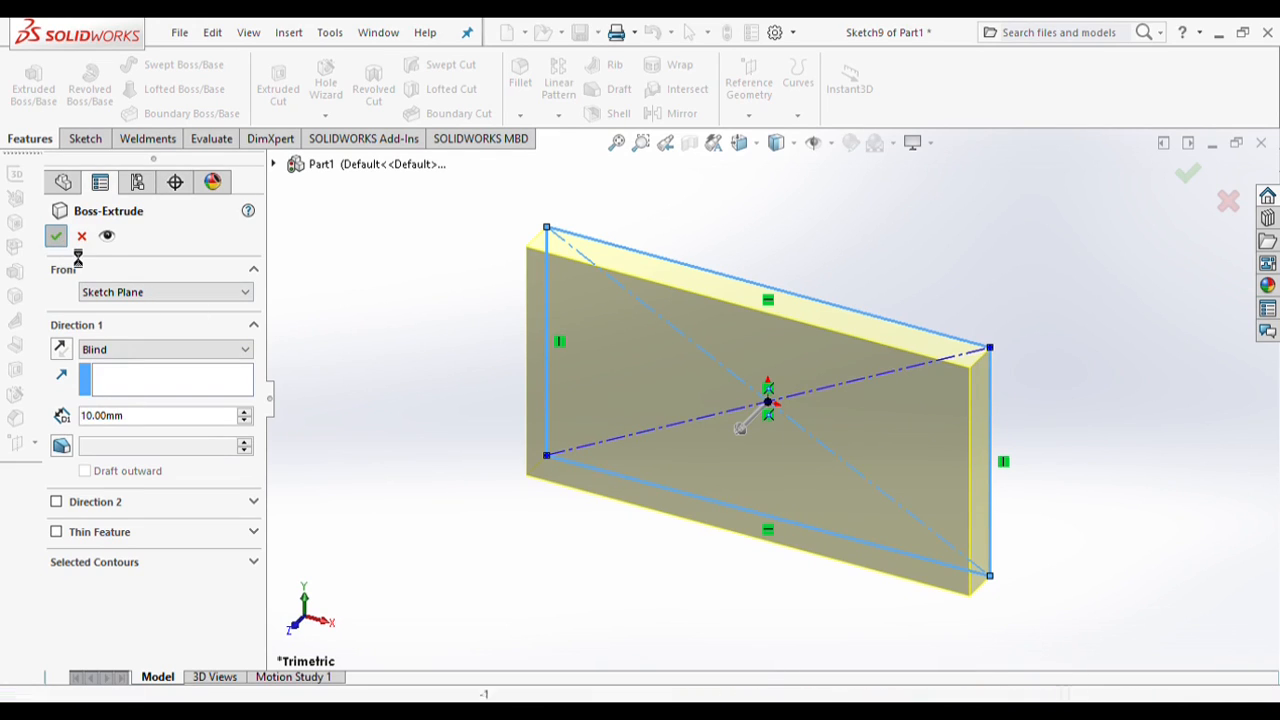
pyautogui.click(56, 237)
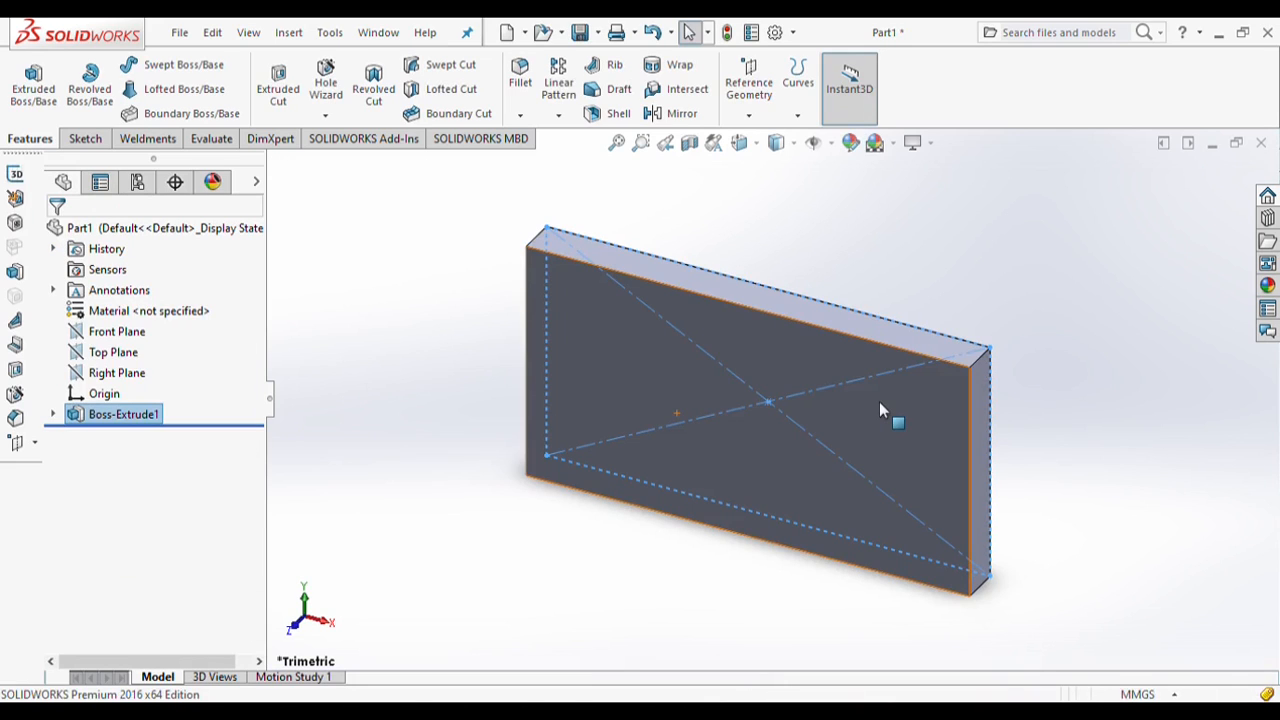
# - Sketch a circle centred on the origin on the plate's large front face
pyautogui.click(879, 401)
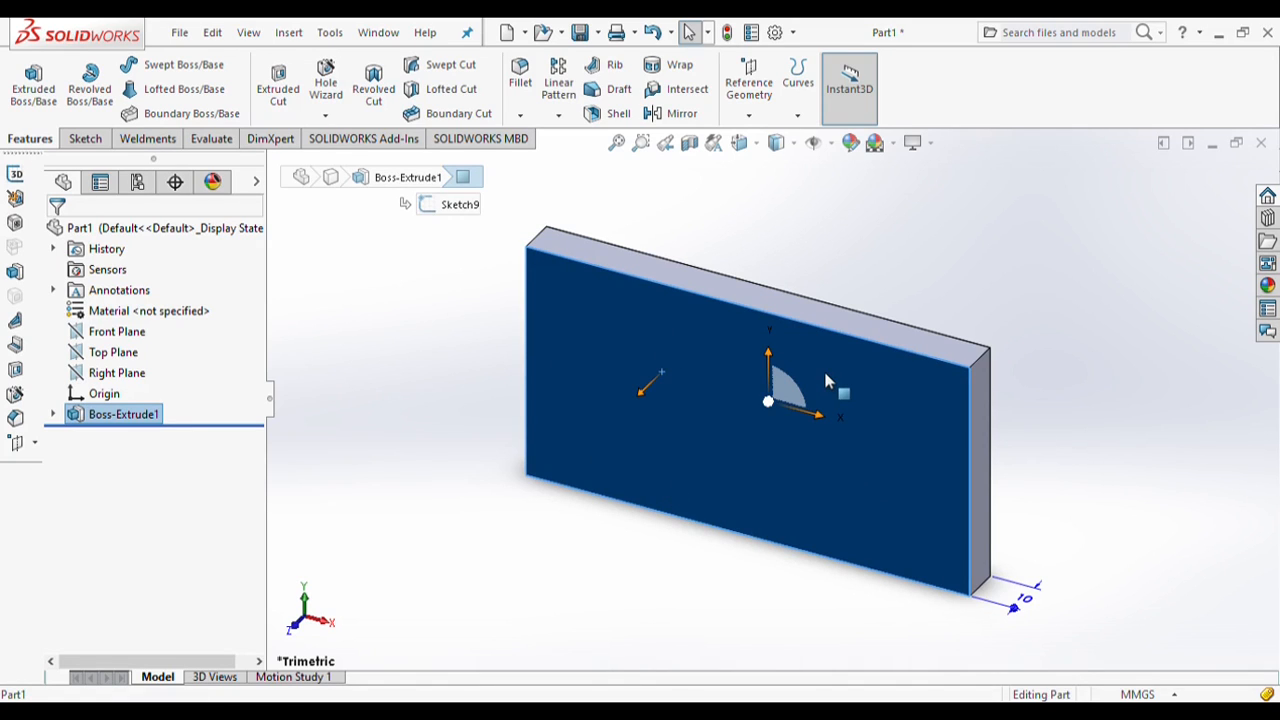
pyautogui.click(931, 202)
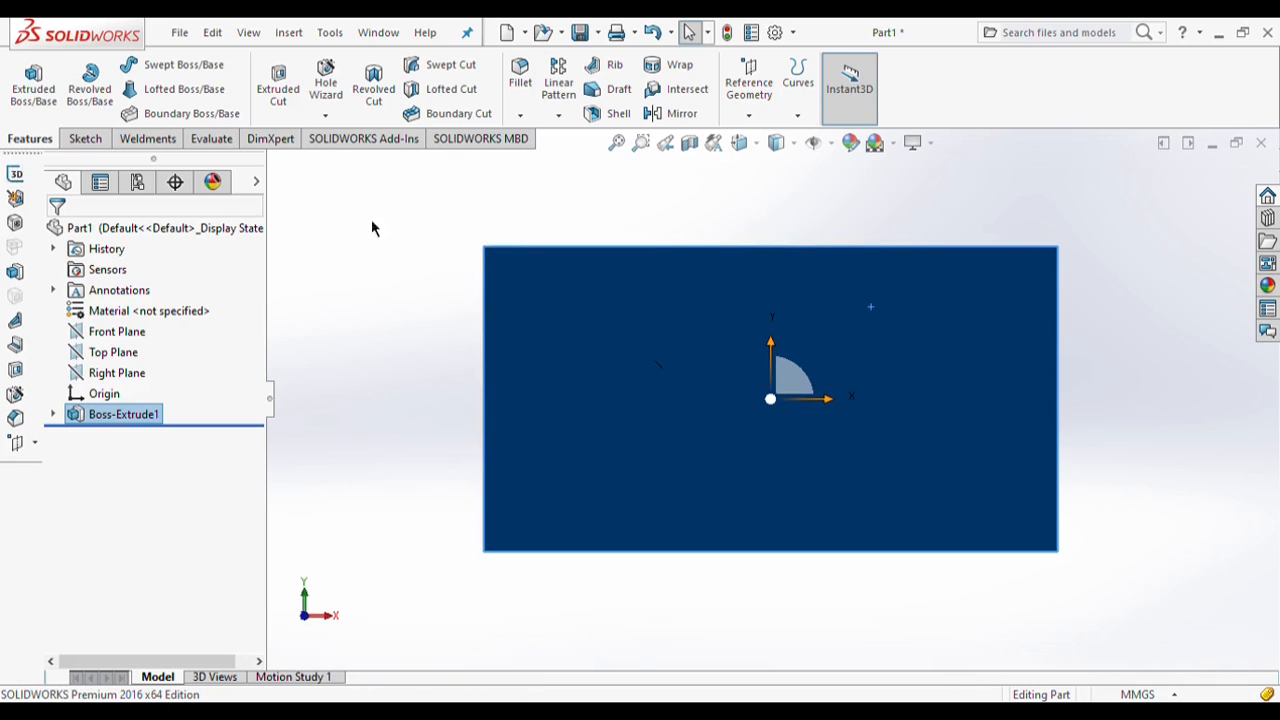
pyautogui.click(85, 138)
pyautogui.click(158, 66)
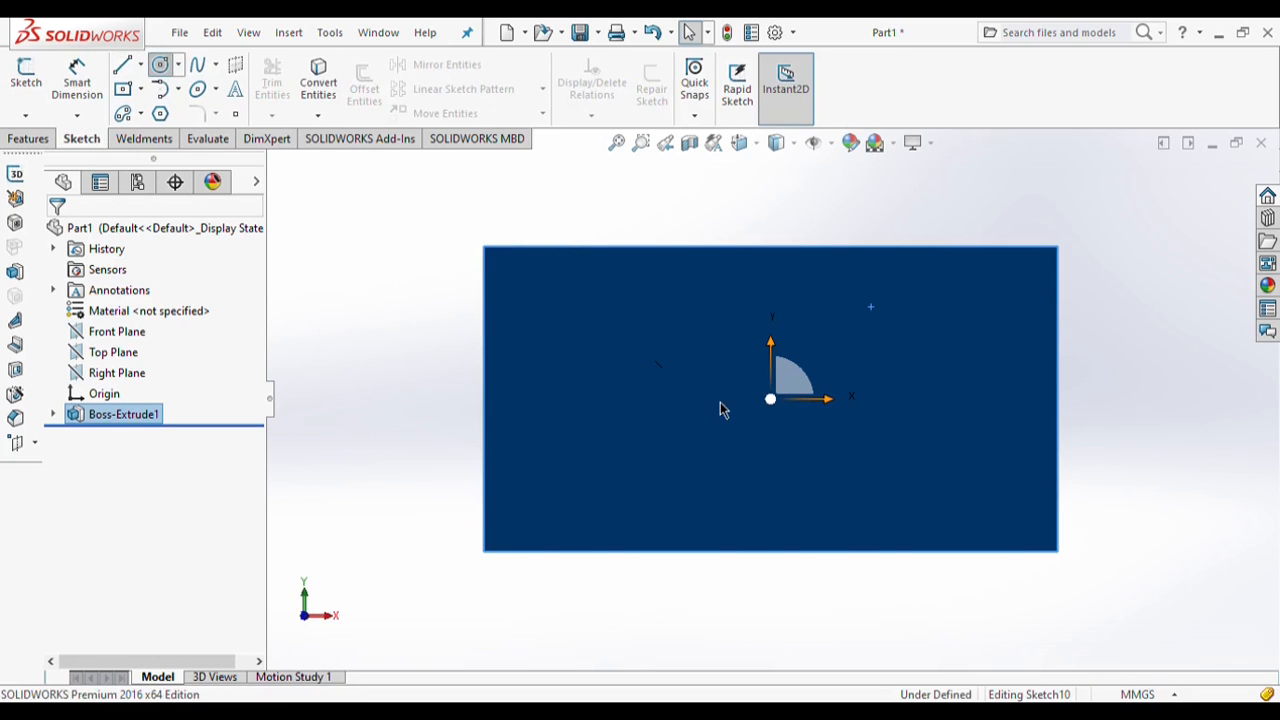
pyautogui.moveTo(770, 399); pyautogui.dragTo(853, 457)
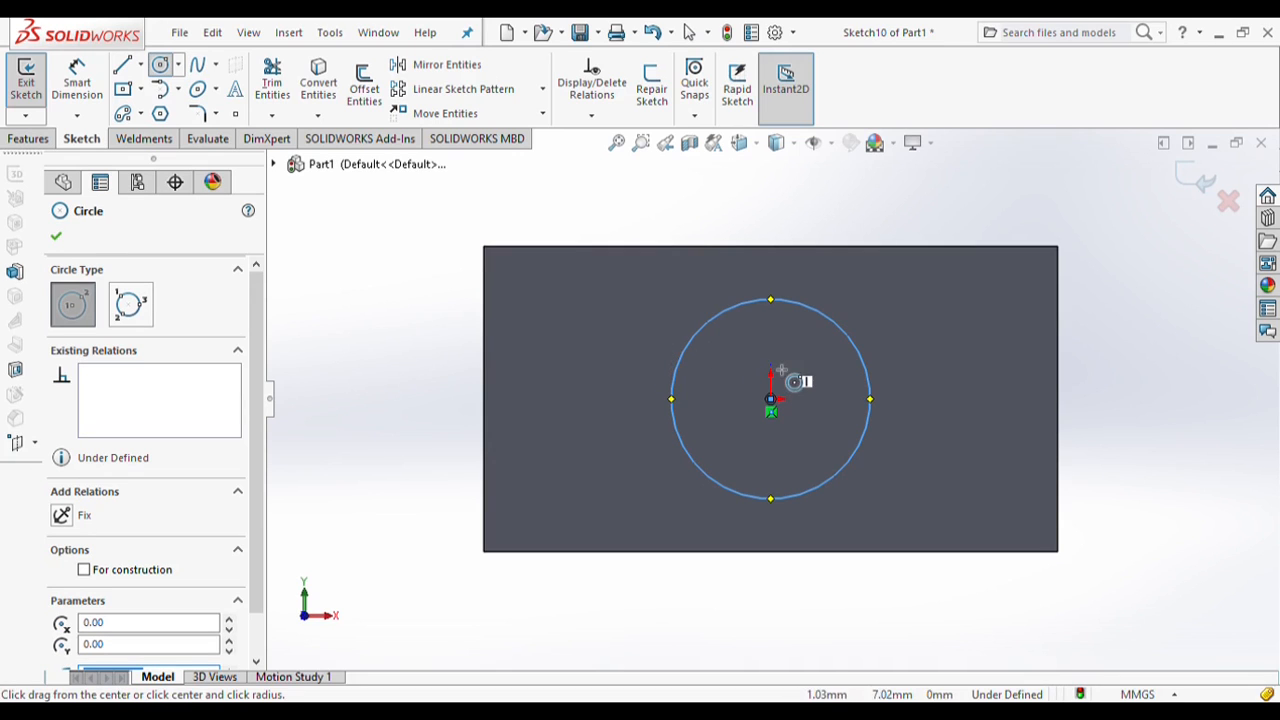
pyautogui.click(56, 236)
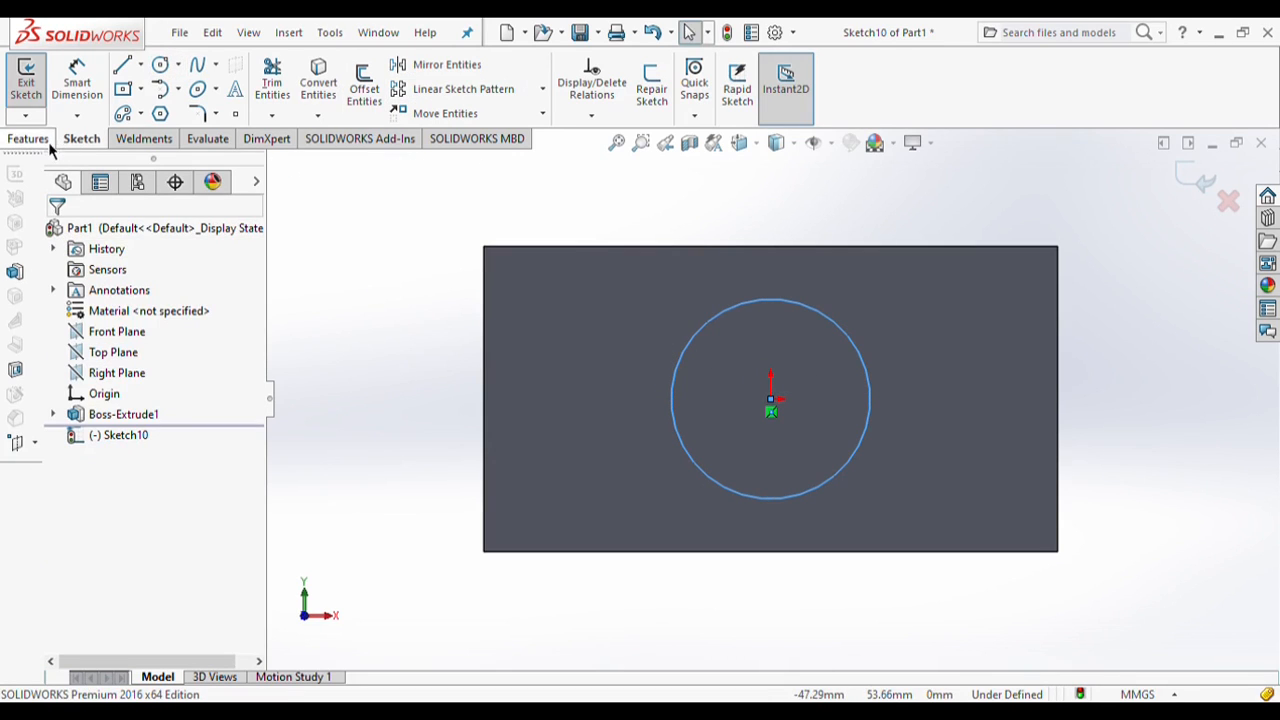
# - Cut the circle through the plate as an extruded cut with the Through All end condition
pyautogui.click(18, 138)
pyautogui.click(276, 118)
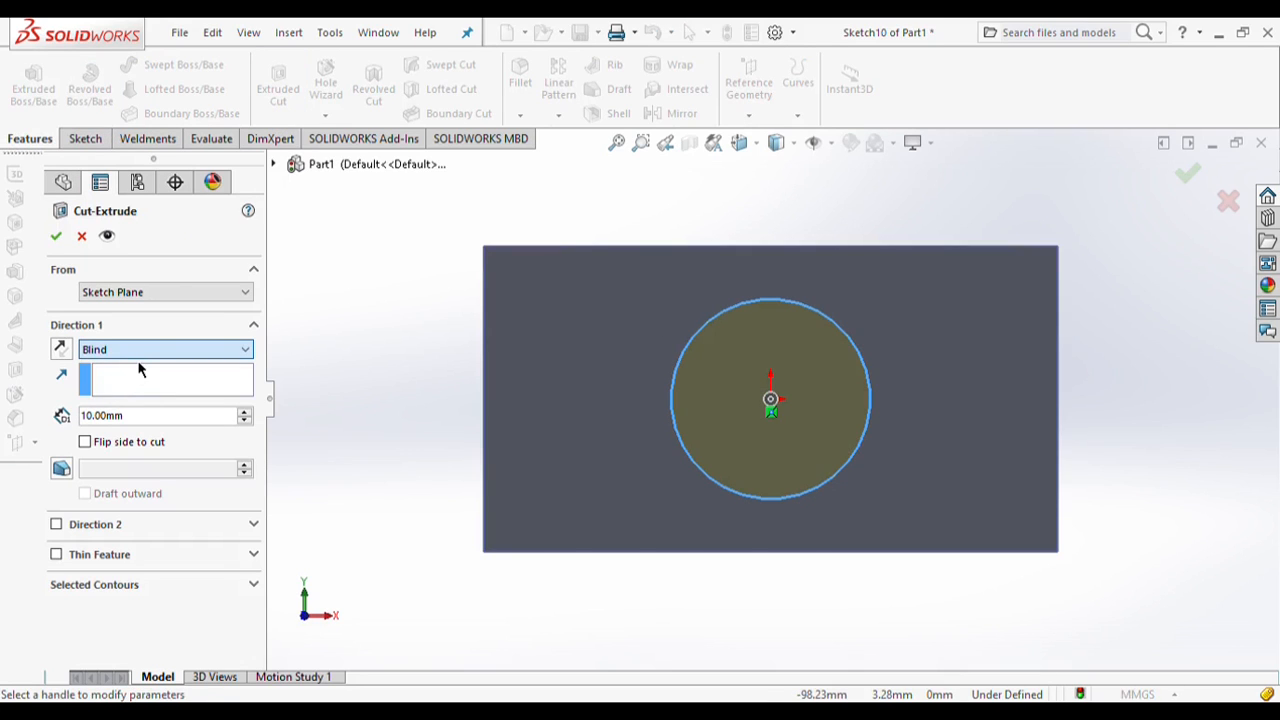
pyautogui.click(140, 349)
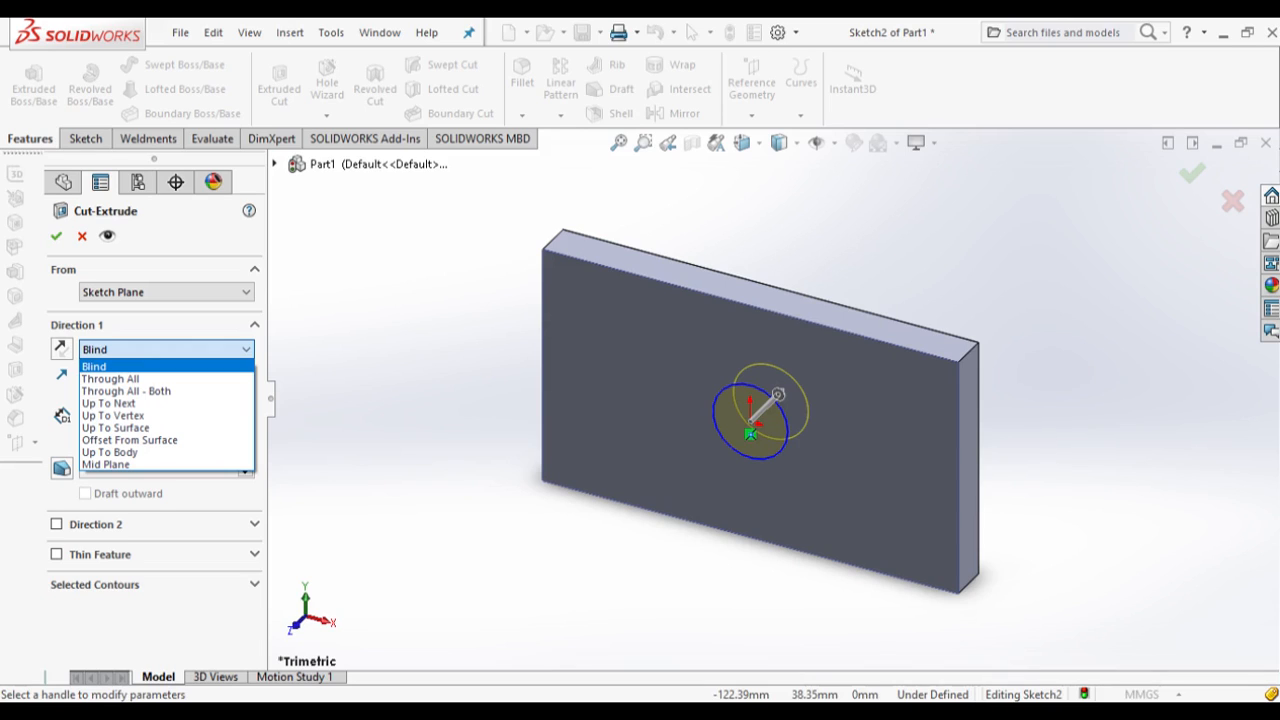
pyautogui.click(159, 379)
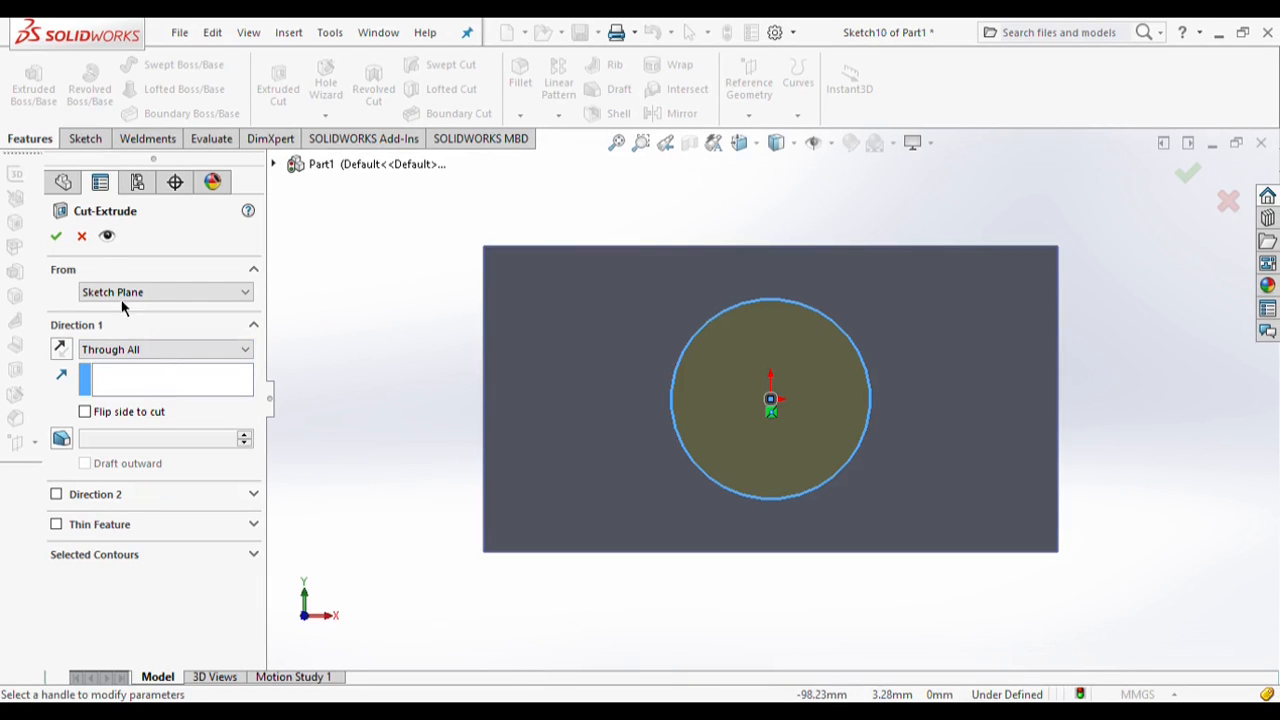
pyautogui.click(56, 237)
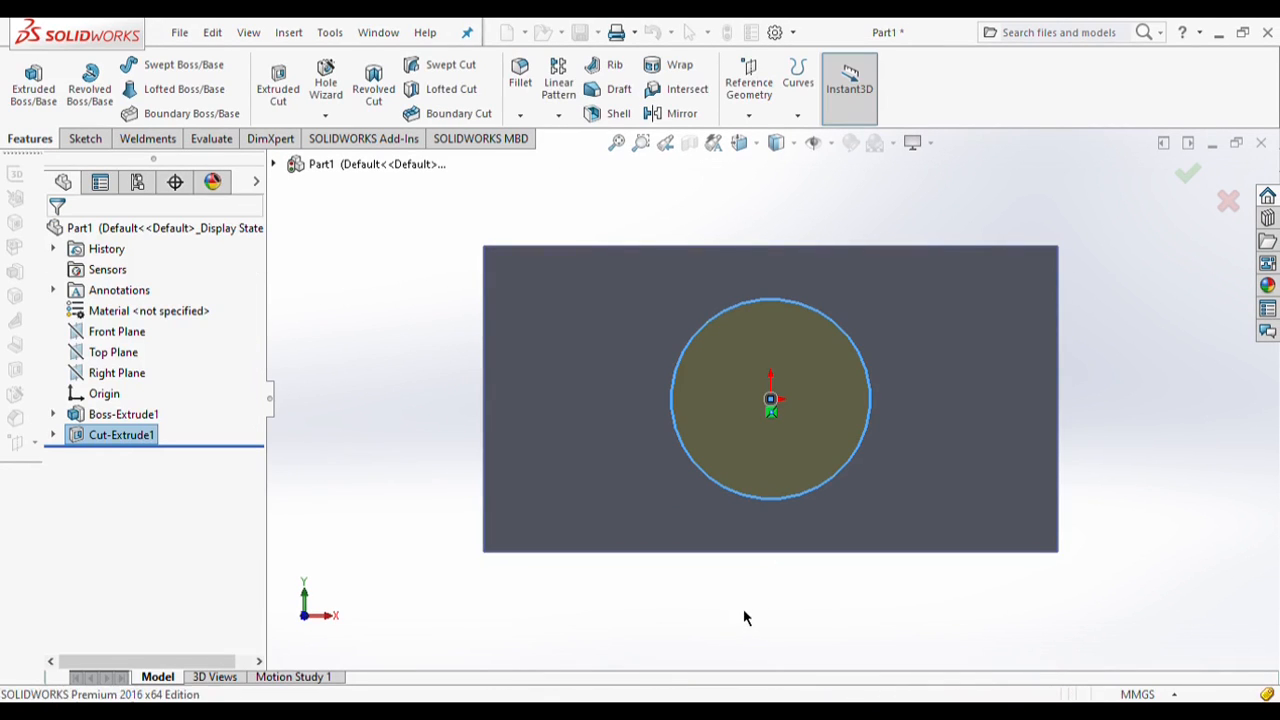
# - Rotate the view around the plate to examine the circular through hole
pyautogui.press('Right')
pyautogui.press('Right')
pyautogui.press('Right')
pyautogui.press('Right')
pyautogui.press('Right')
pyautogui.press('Right')
pyautogui.press('Left')
pyautogui.press('Left')
pyautogui.press('Left')
pyautogui.press('Left')
pyautogui.press('Left')
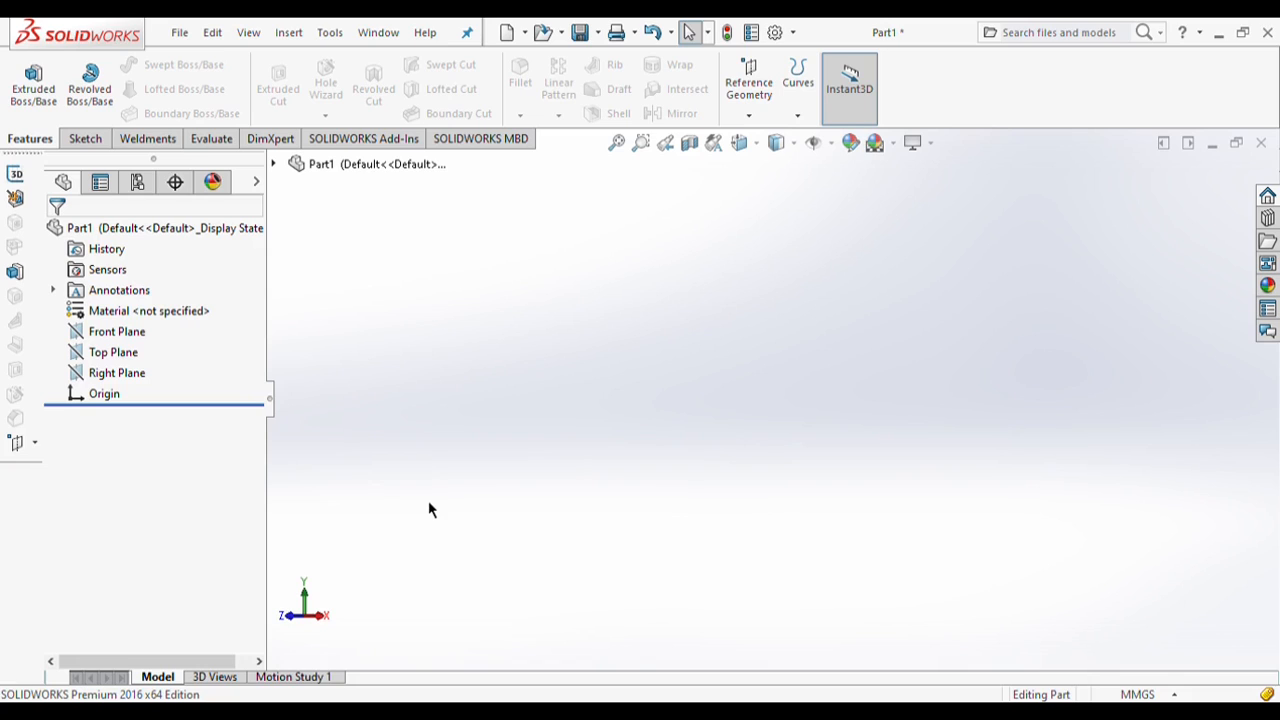
# - Sketch a closed rectangular line profile about 45 mm wide on the Front Plane, with its left vertical edge running through the origin
pyautogui.click(92, 353)
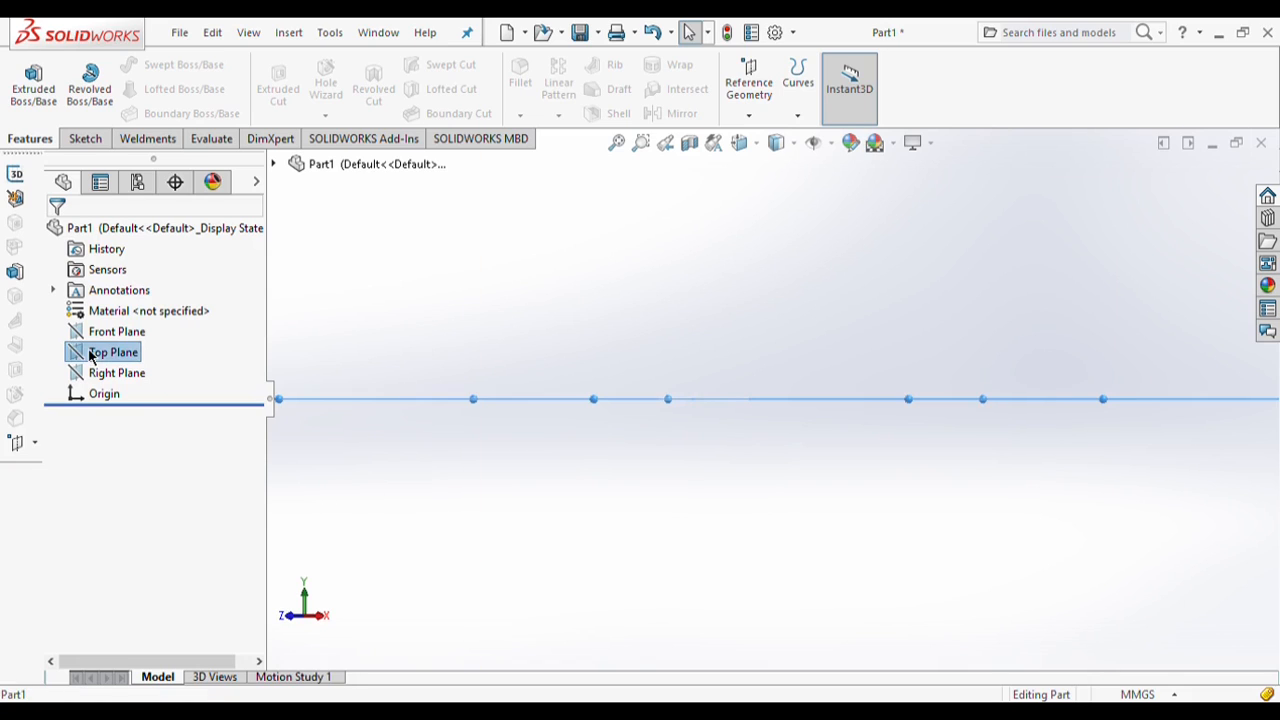
pyautogui.click(118, 332)
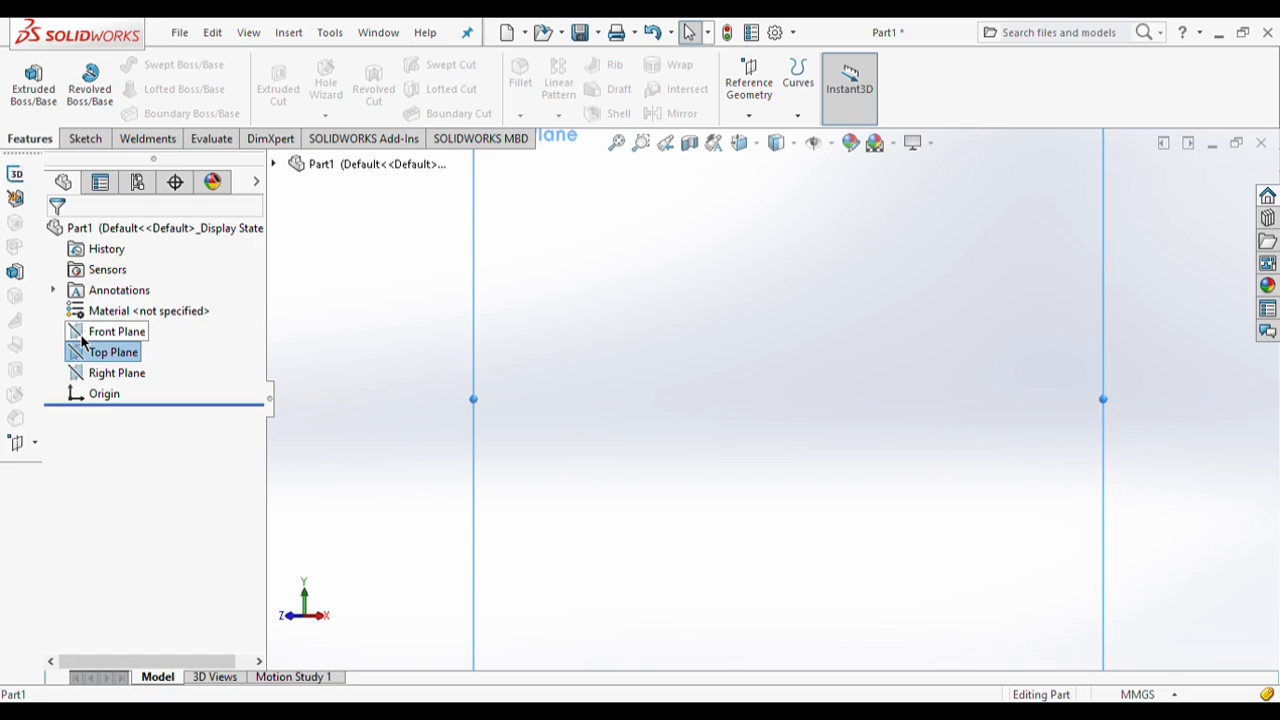
pyautogui.click(157, 329)
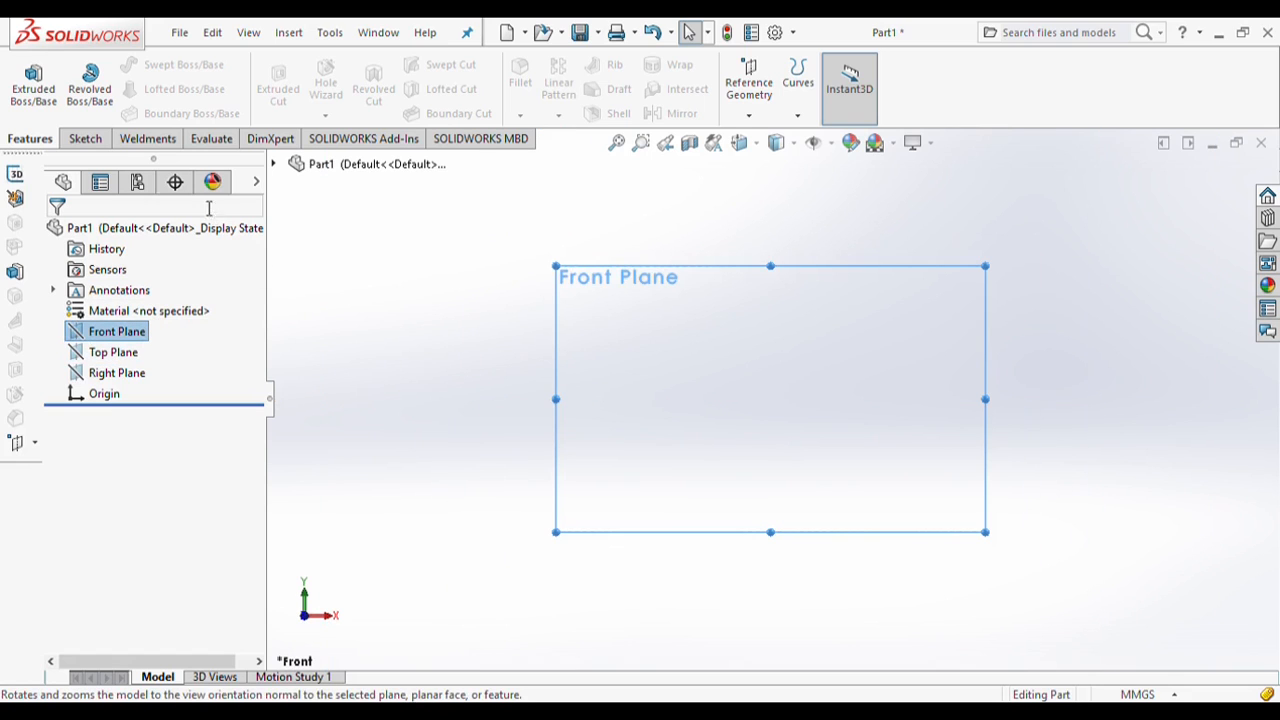
pyautogui.click(92, 138)
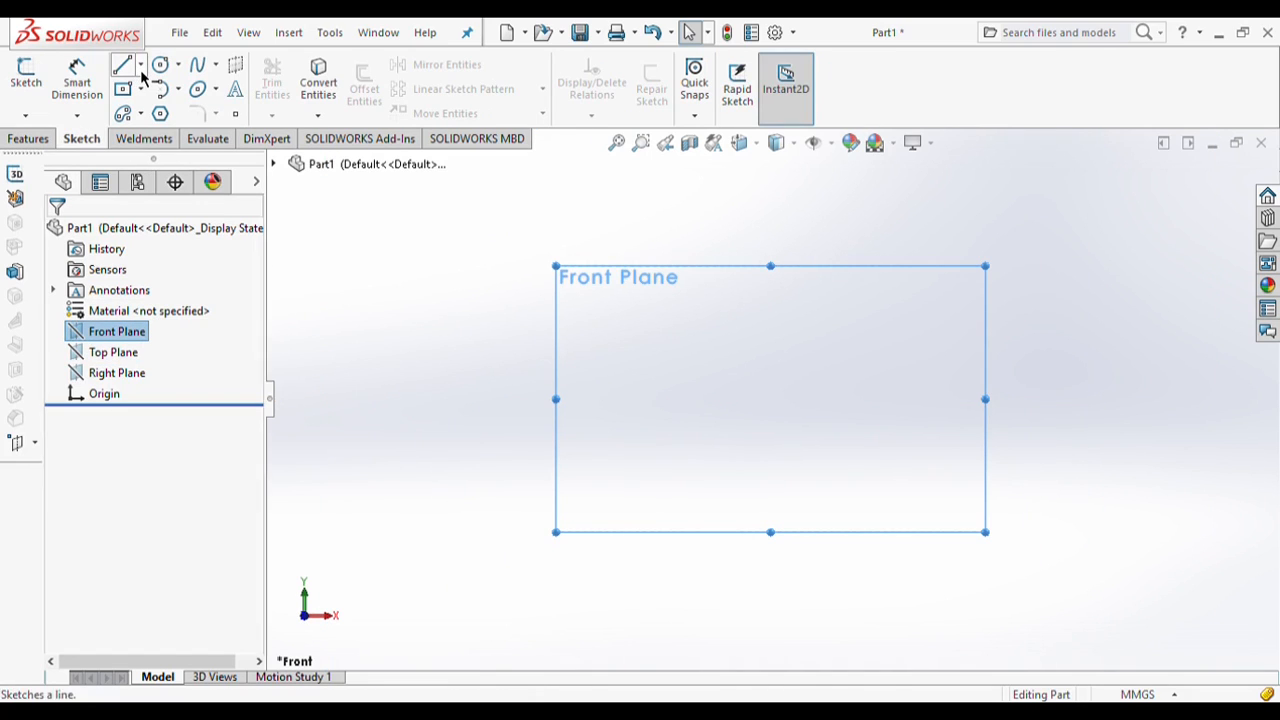
pyautogui.click(122, 65)
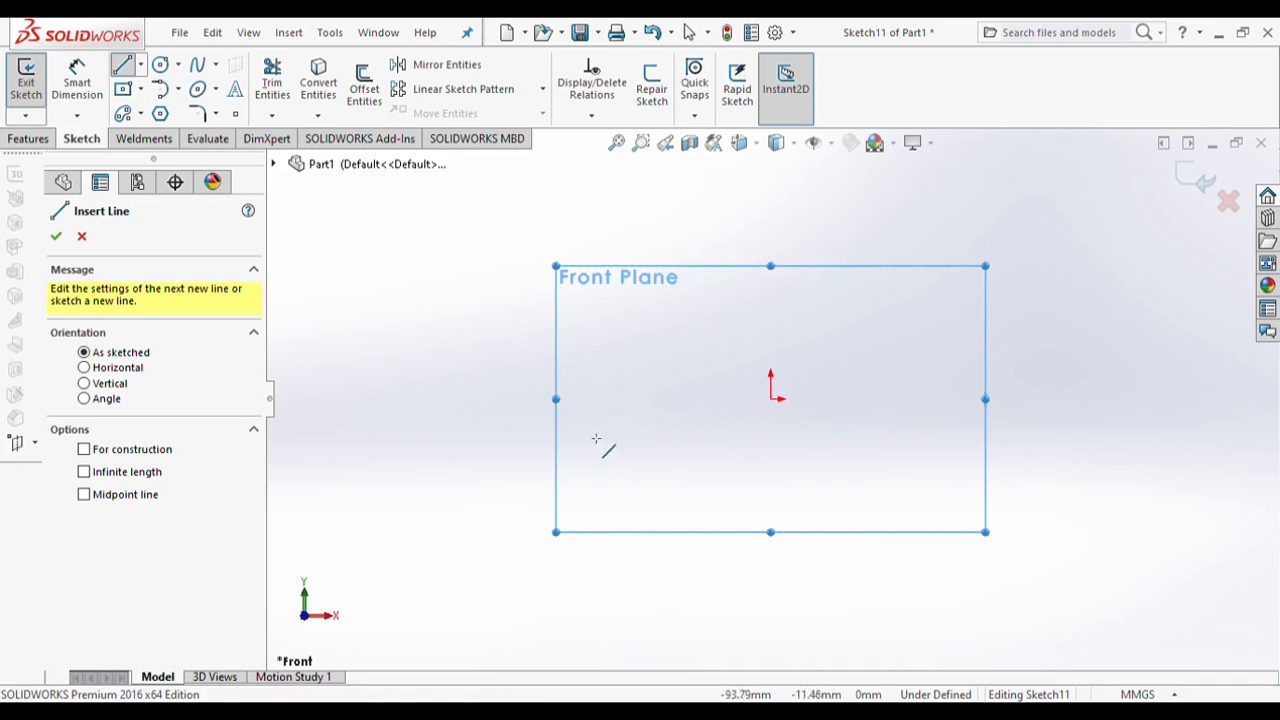
pyautogui.moveTo(778, 303)
pyautogui.mouseDown()
pyautogui.moveTo(792, 430)
pyautogui.moveTo(788, 505)
pyautogui.moveTo(772, 502)
pyautogui.mouseUp()
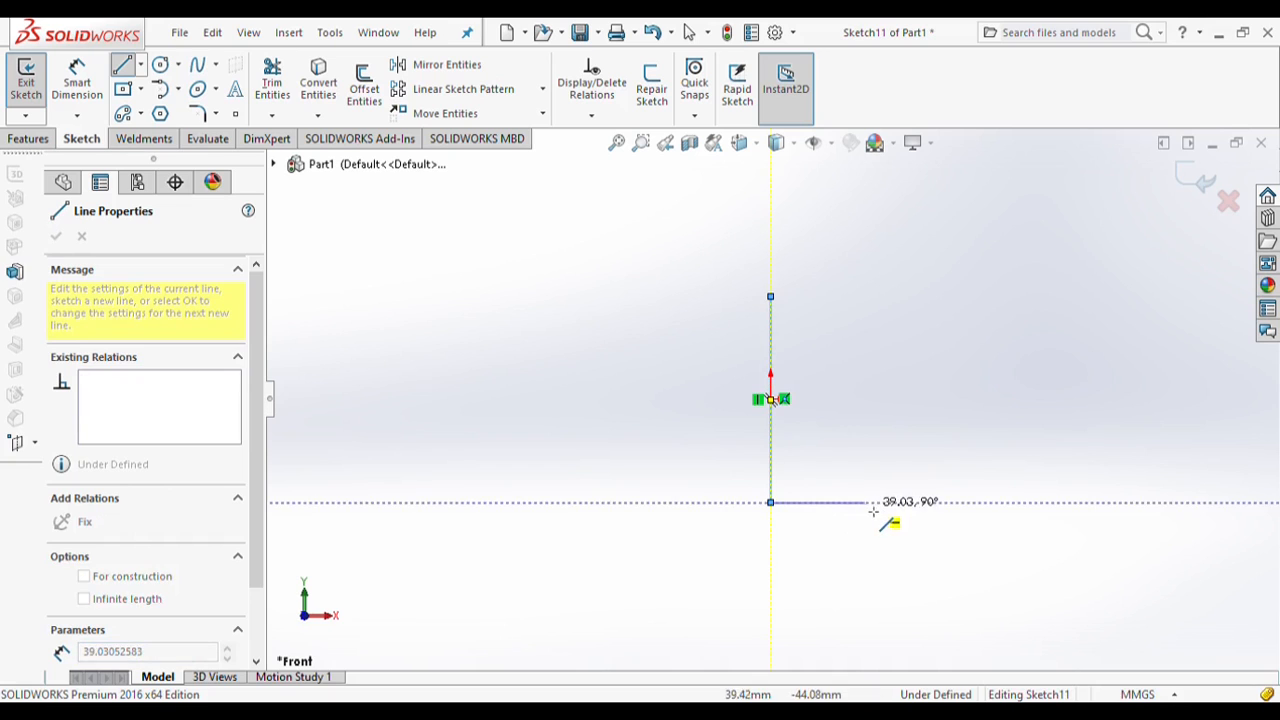
pyautogui.click(880, 502)
pyautogui.click(880, 297)
pyautogui.click(770, 297)
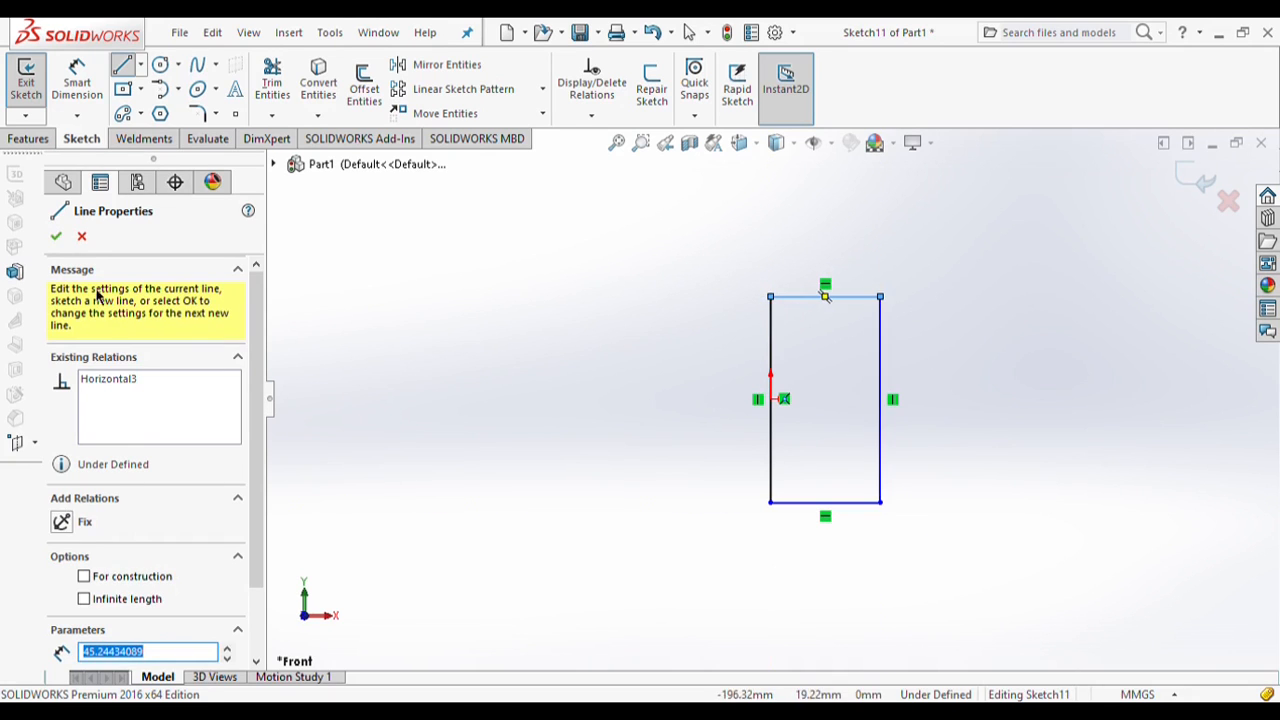
# - Revolve the rectangular profile 360 degrees about its upper horizontal edge to form a solid disc
pyautogui.click(47, 139)
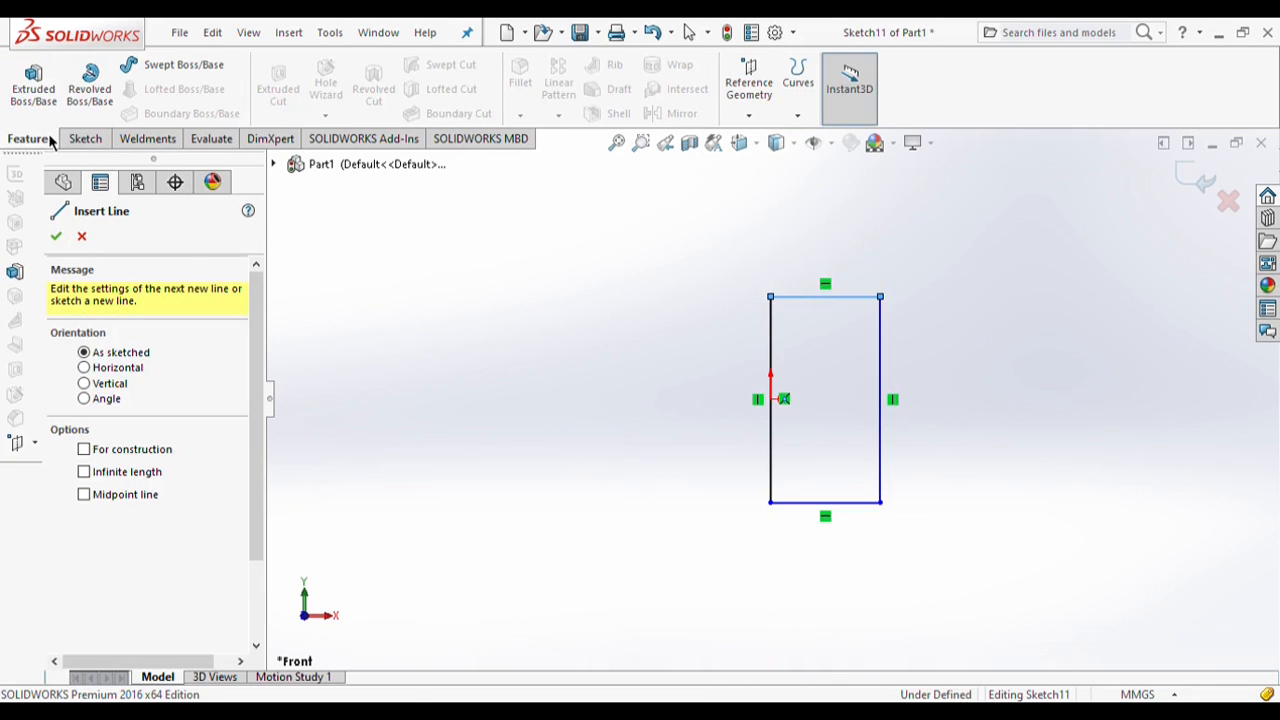
pyautogui.click(88, 104)
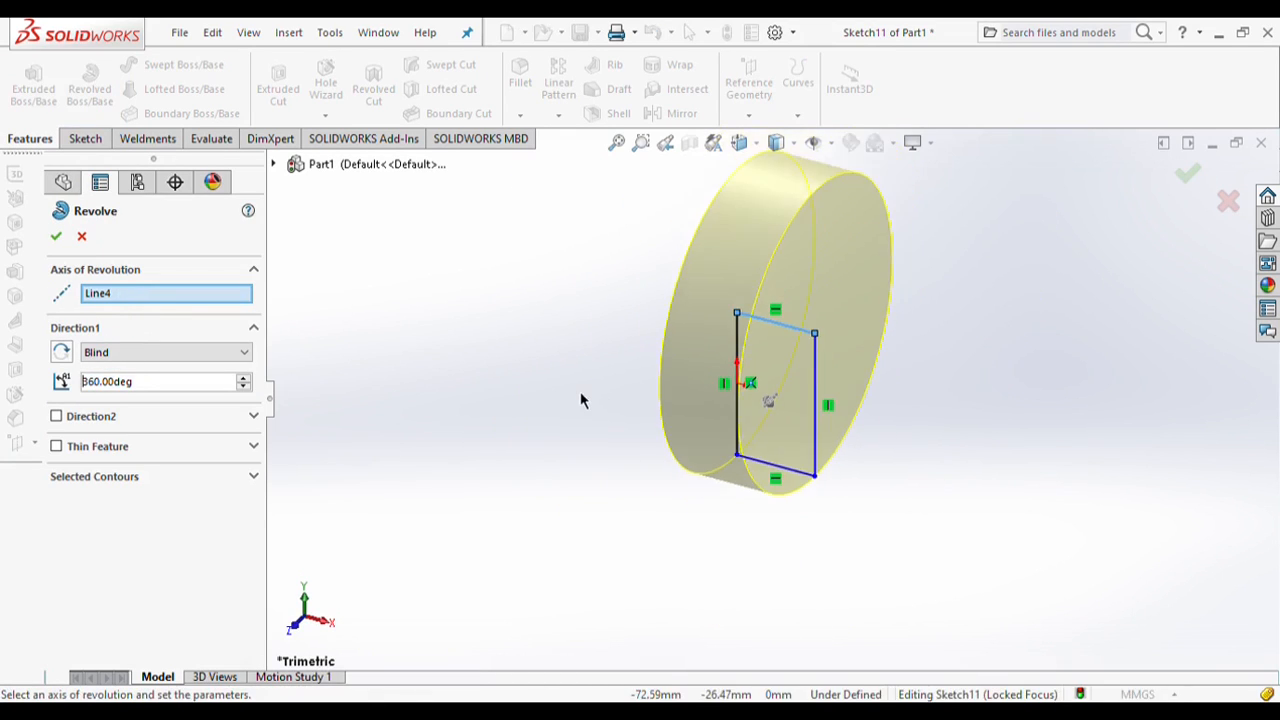
pyautogui.click(122, 296)
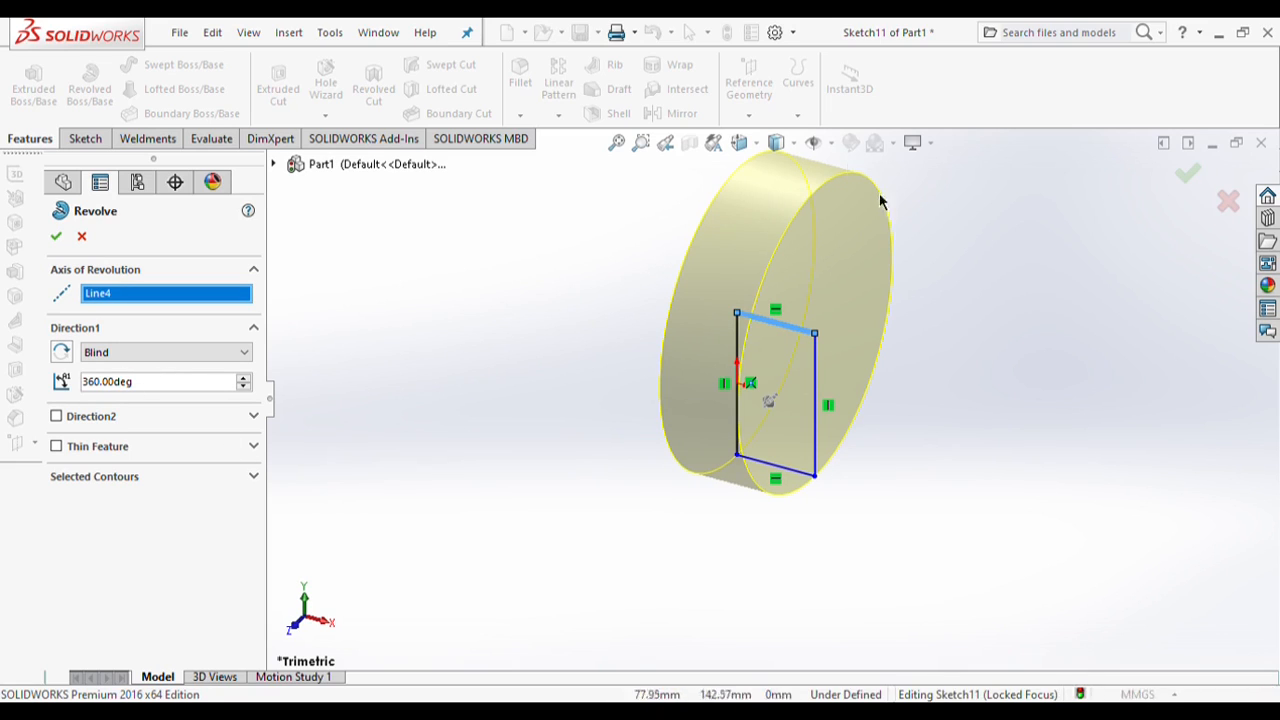
pyautogui.click(70, 241)
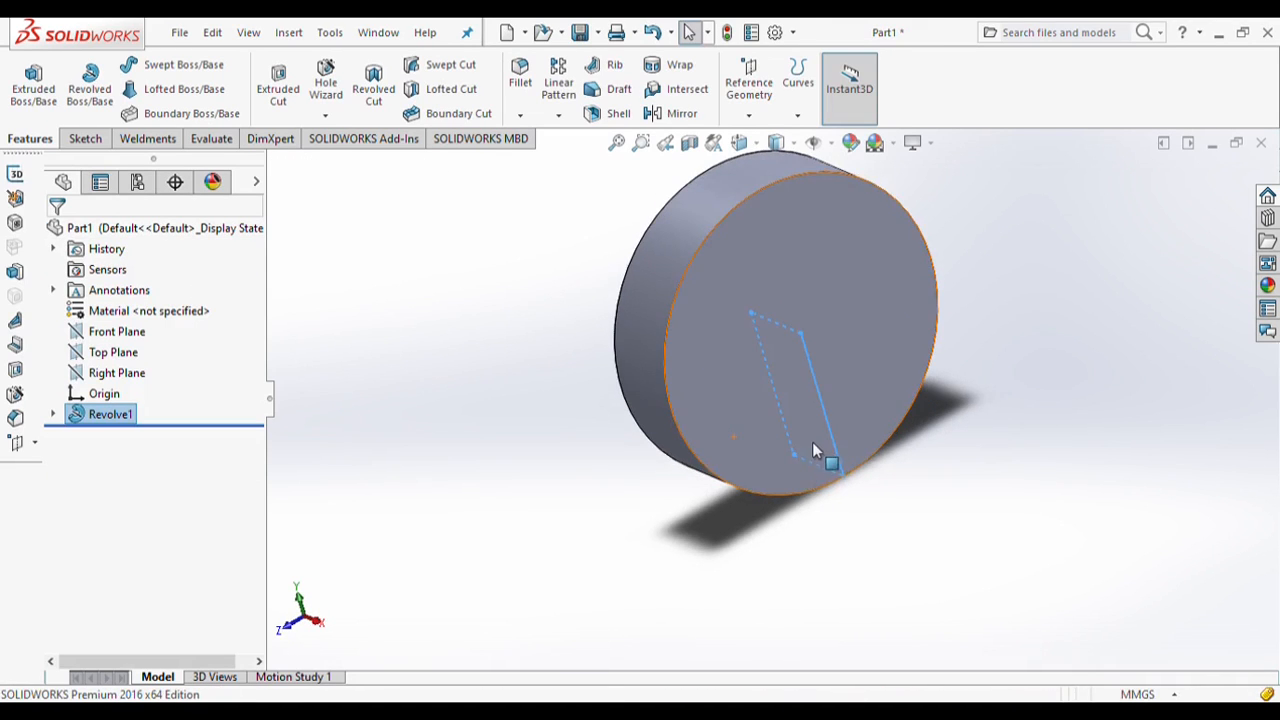
pyautogui.scroll(1, 815, 440)
pyautogui.moveTo(815, 440); pyautogui.dragTo(815, 440, button='middle')
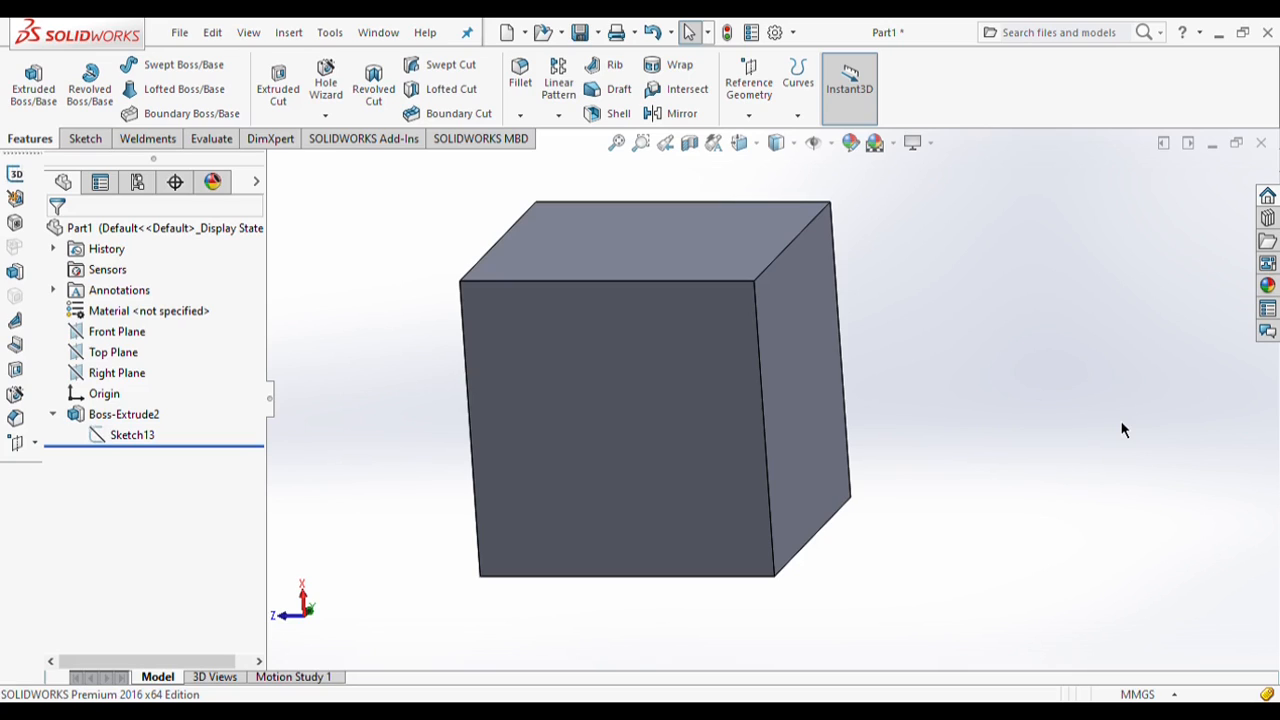
# - Sketch a closed rectangular line profile about 16 mm wide and 75 mm tall on the Front Plane, rising from the midpoint of the block's lower edge
pyautogui.click(119, 337)
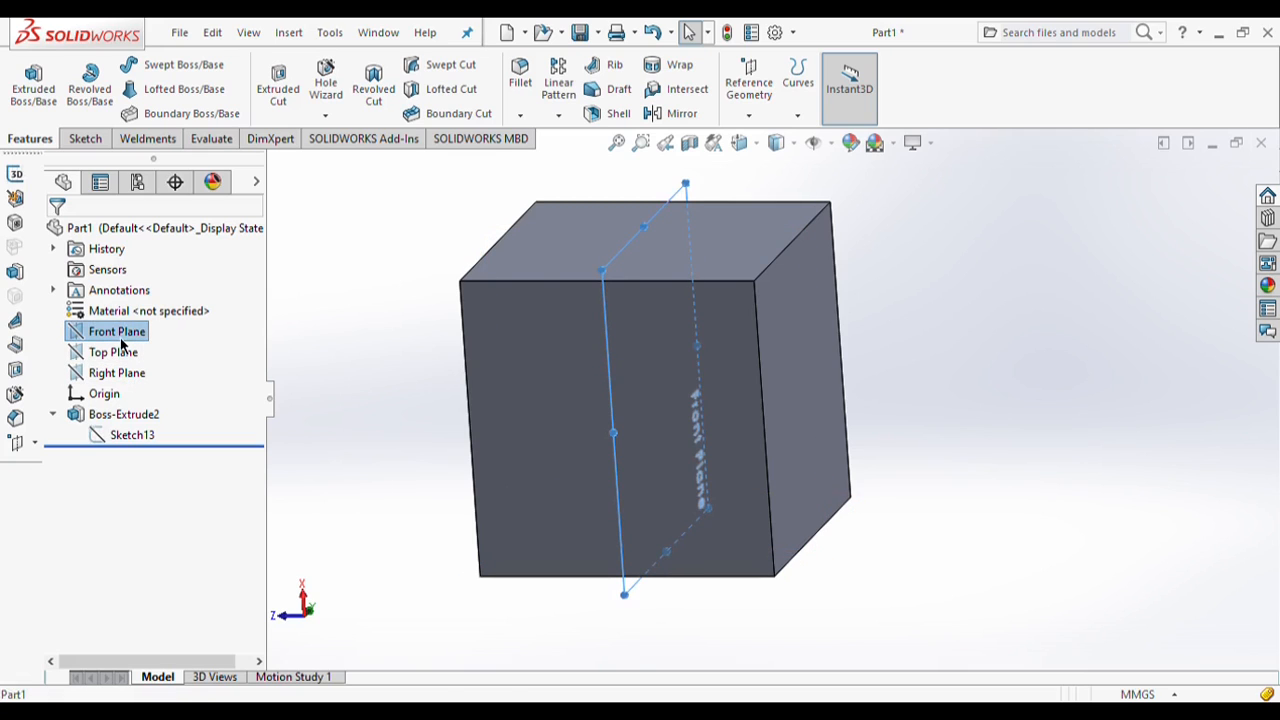
pyautogui.click(202, 320)
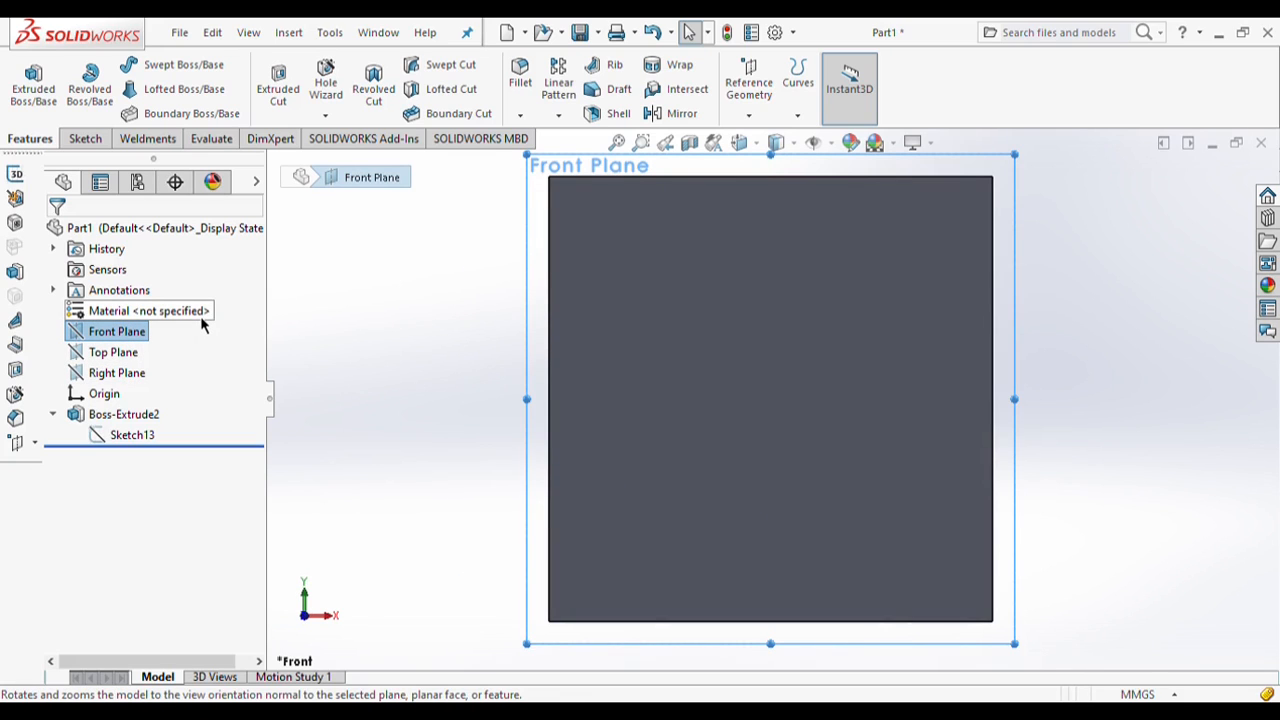
pyautogui.click(95, 140)
pyautogui.click(122, 64)
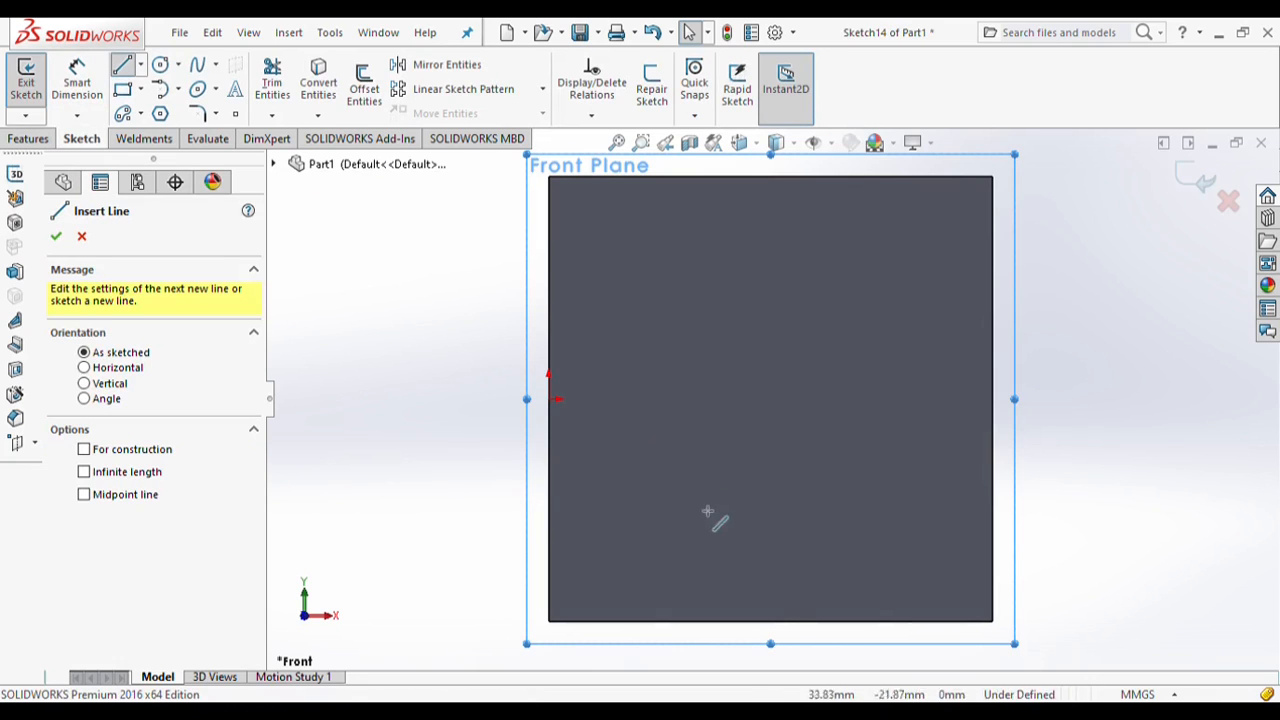
pyautogui.click(770, 621)
pyautogui.click(770, 287)
pyautogui.click(841, 287)
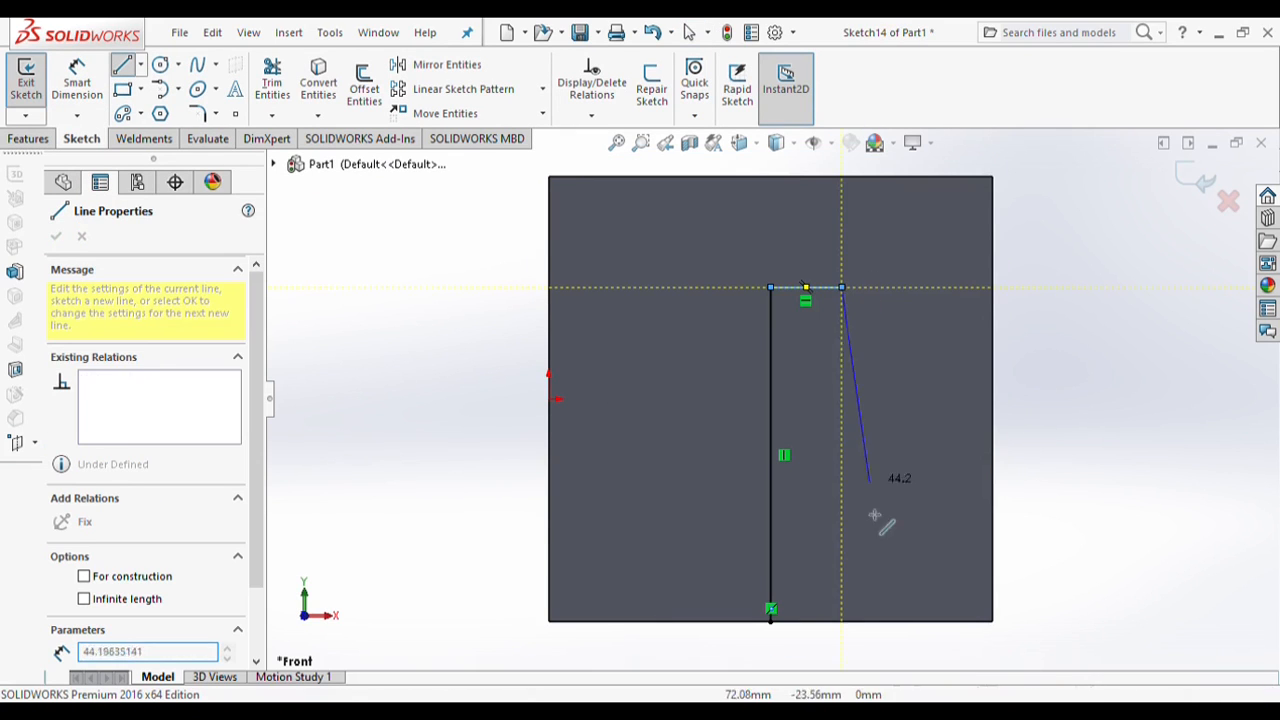
pyautogui.click(843, 623)
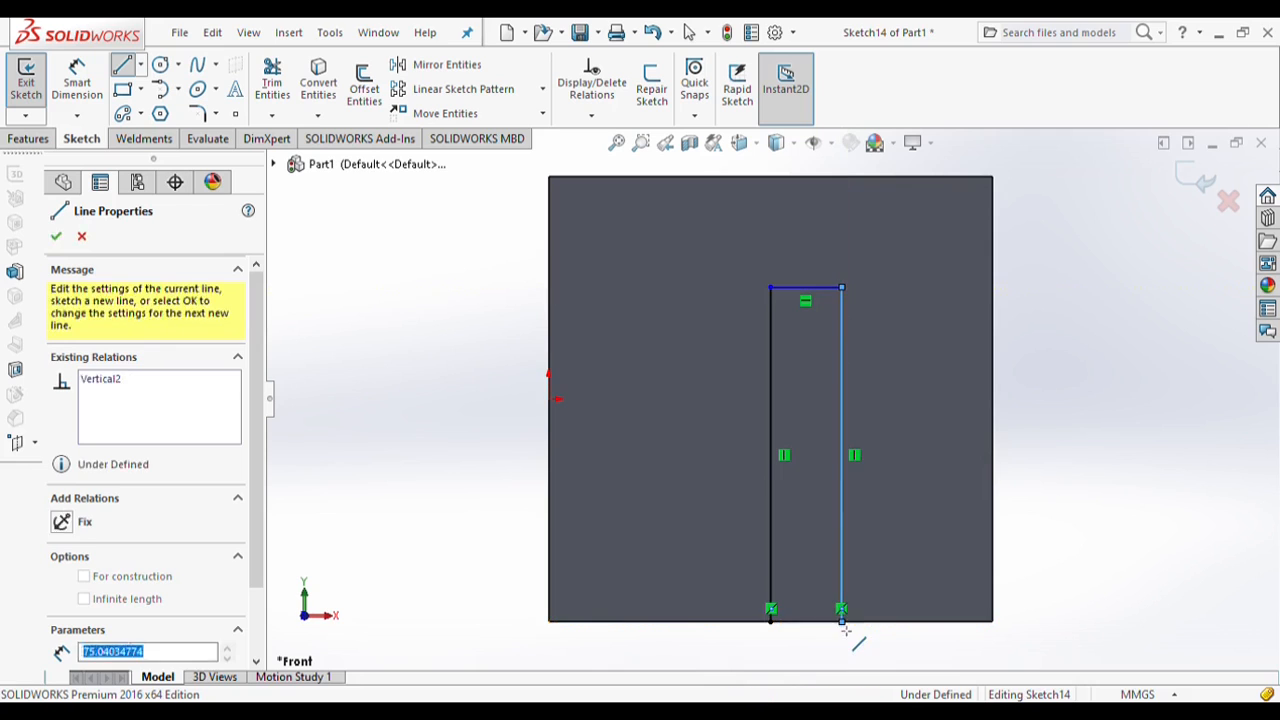
pyautogui.click(771, 621)
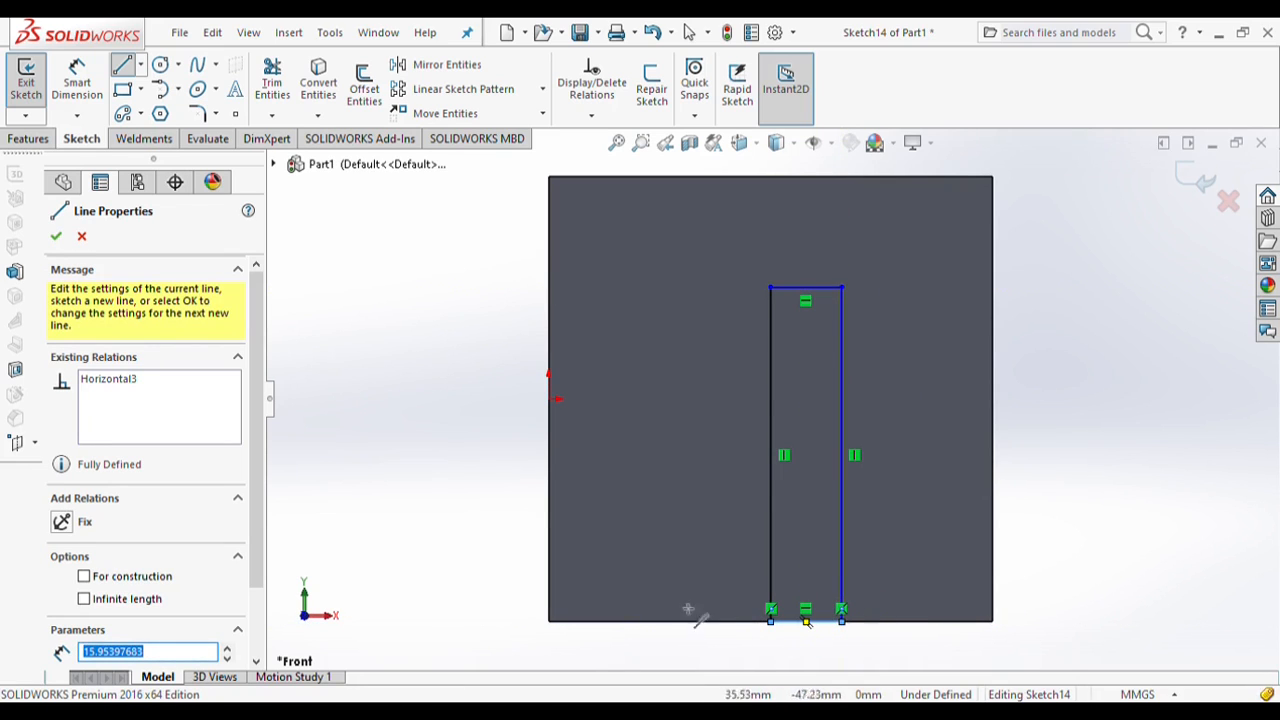
pyautogui.click(56, 236)
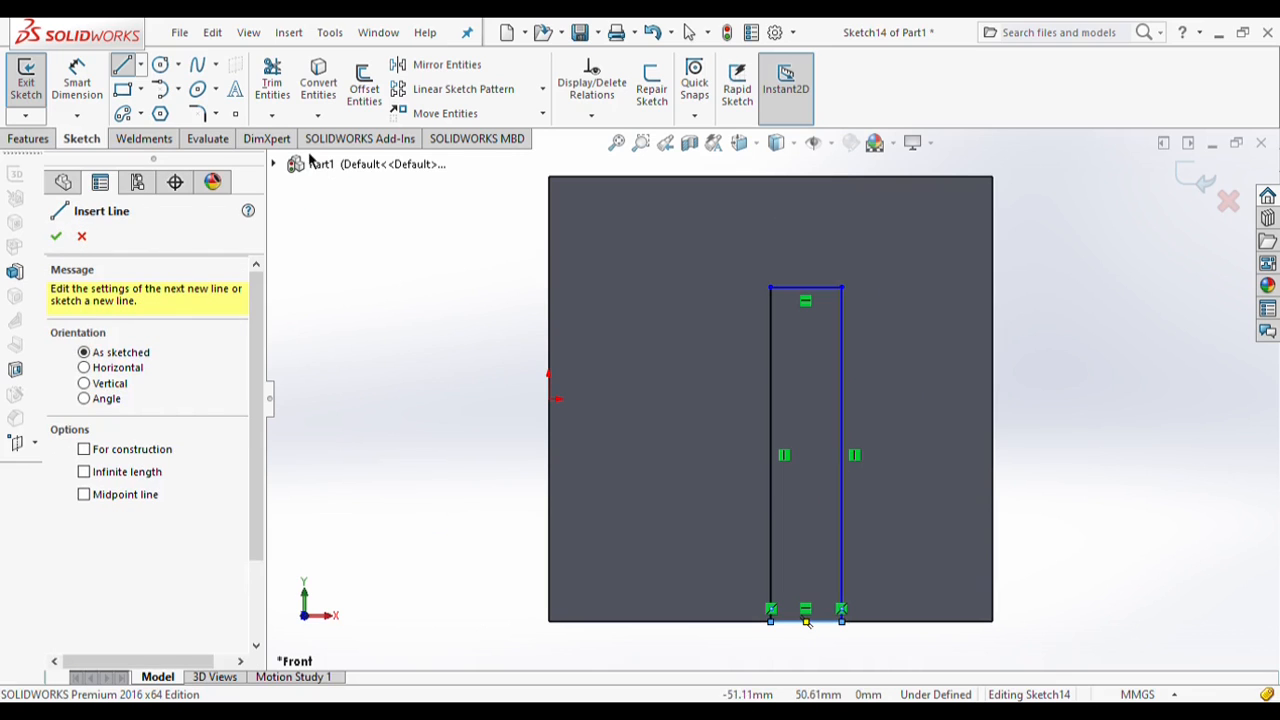
# - Cut the rectangular profile out of the block as a 360-degree Revolved Cut about the profile's left vertical line
pyautogui.click(28, 138)
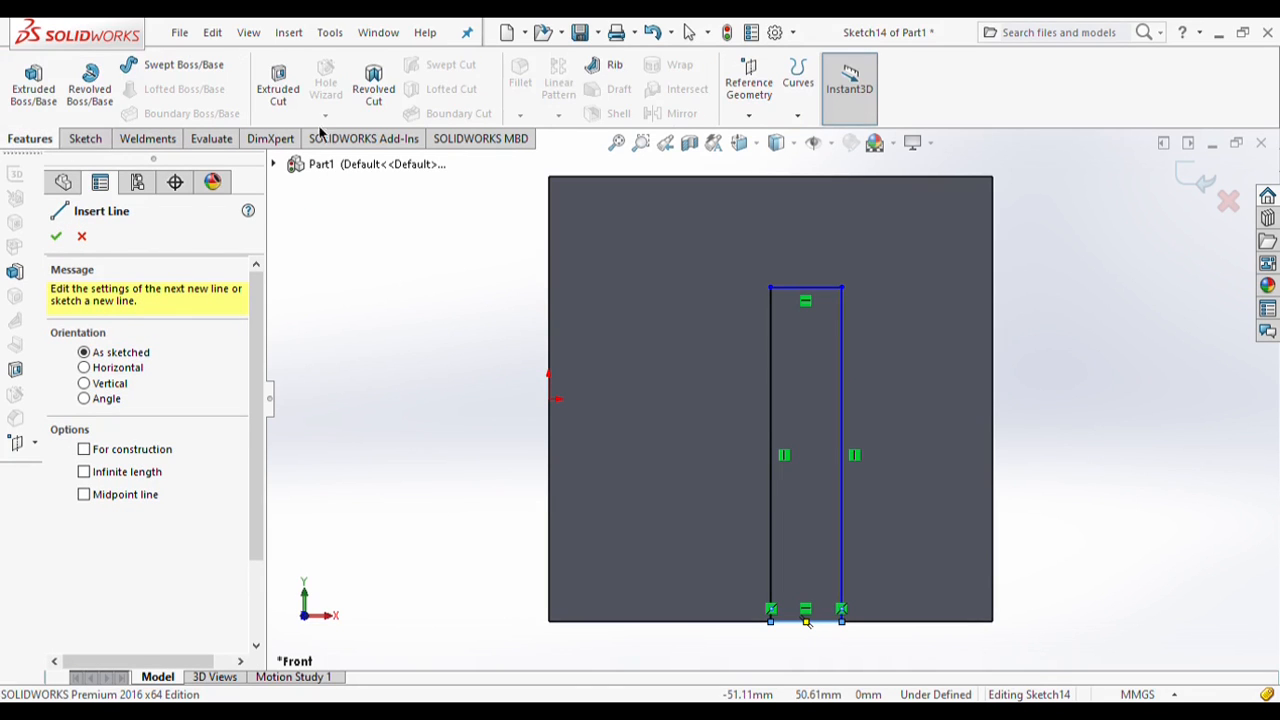
pyautogui.click(376, 98)
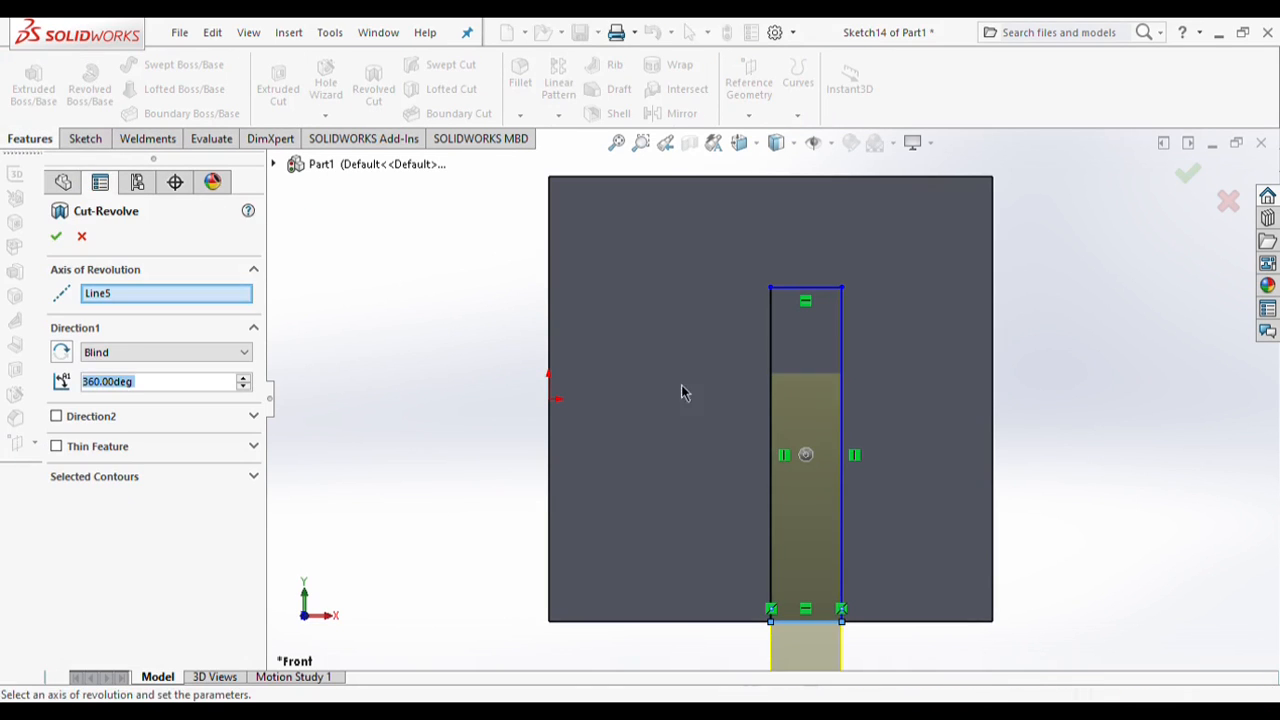
pyautogui.click(133, 295)
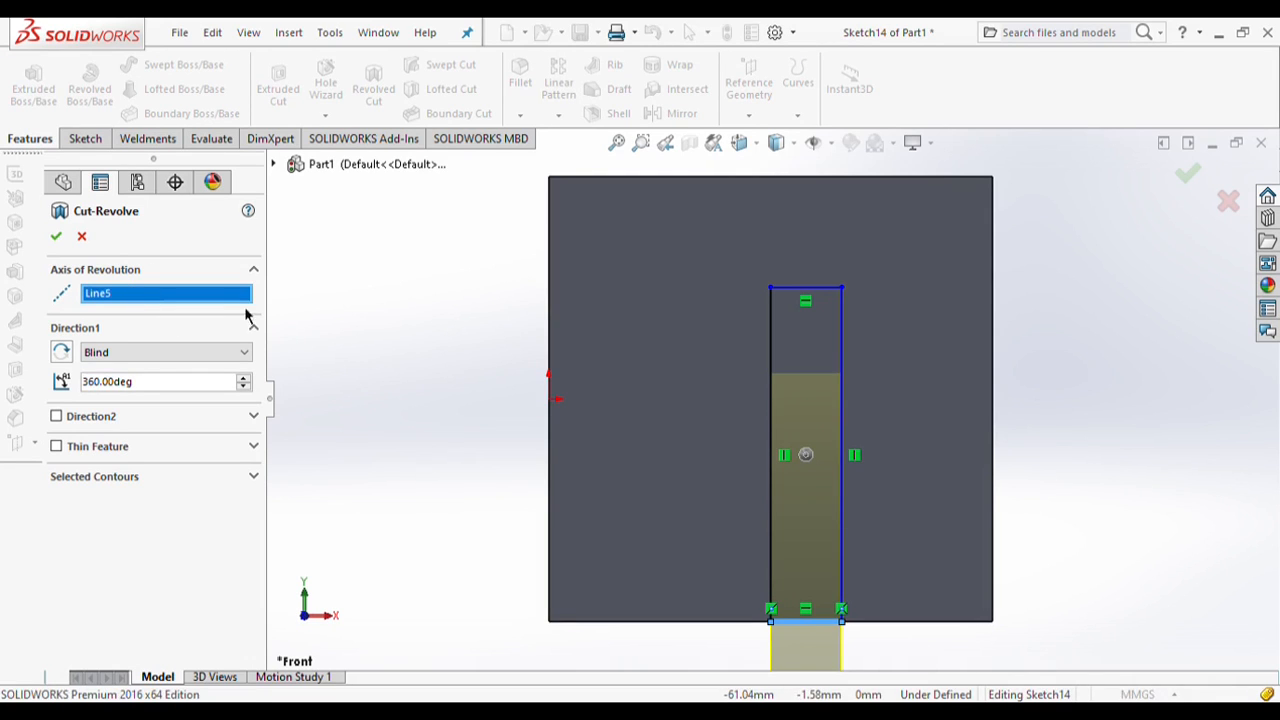
pyautogui.click(768, 357)
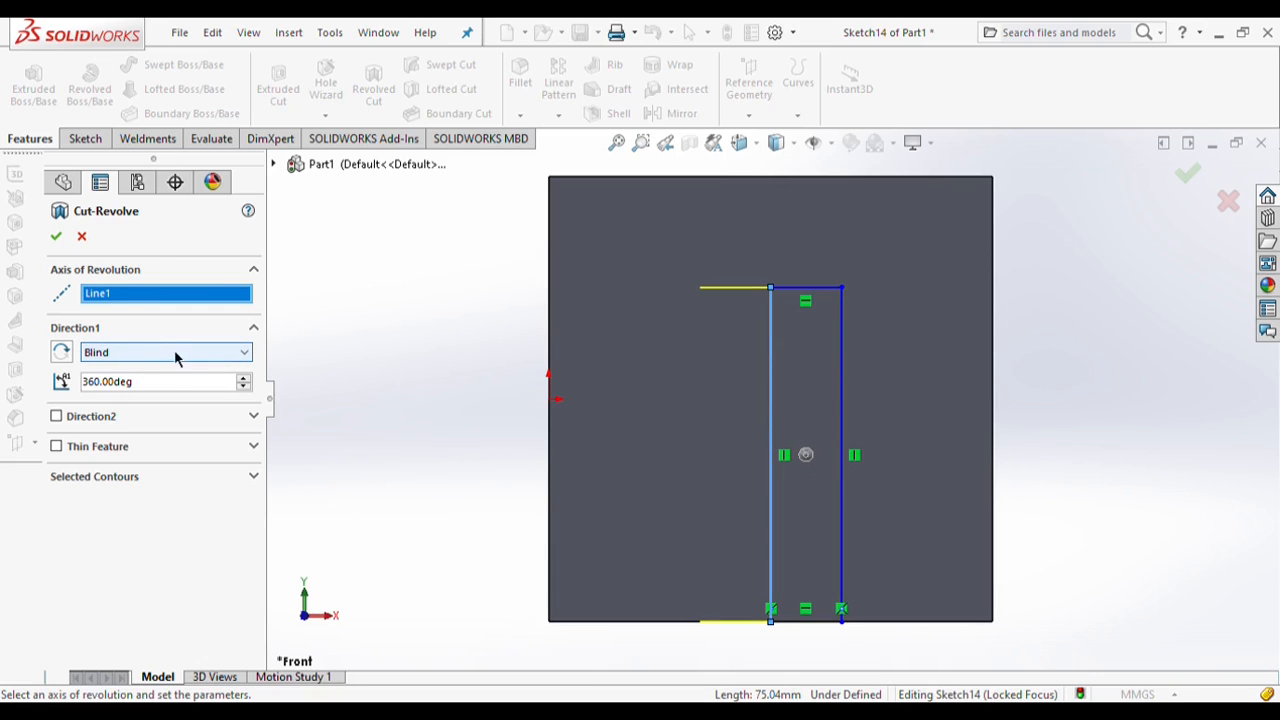
pyautogui.click(55, 238)
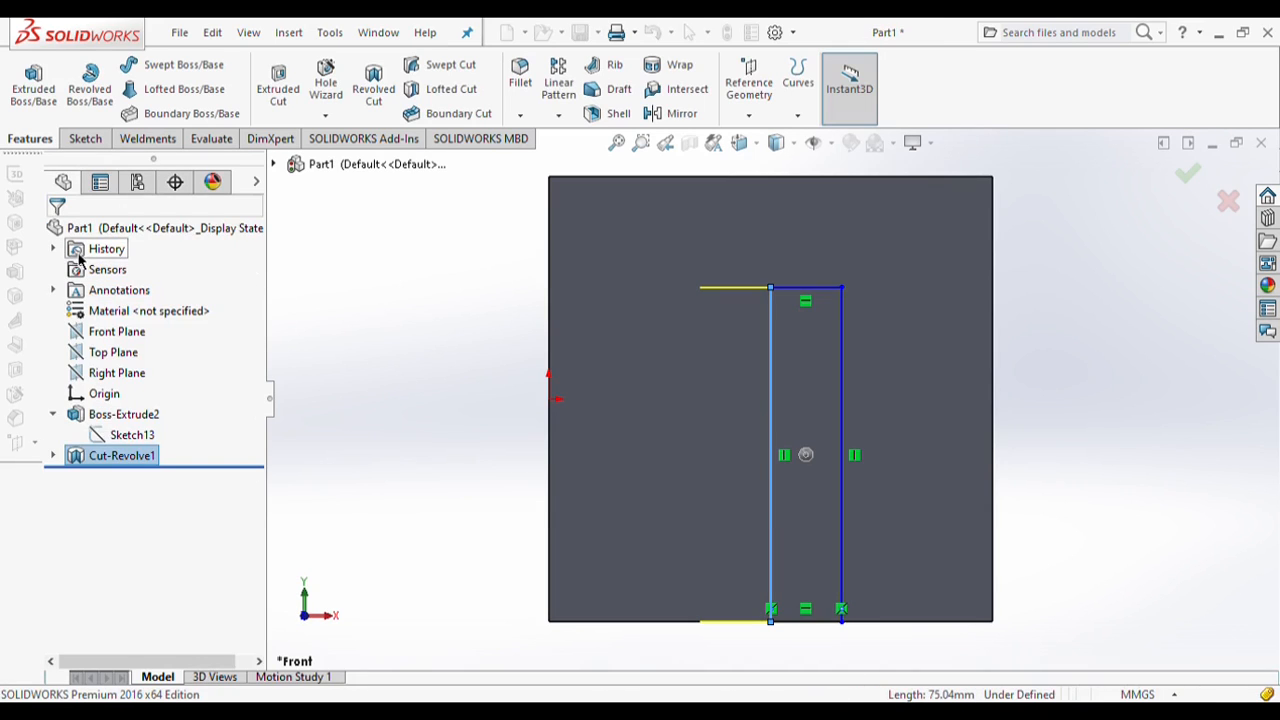
# - Rotate the view around the block to examine the round hole made by the revolved cut
pyautogui.press('Down')
pyautogui.press('Down')
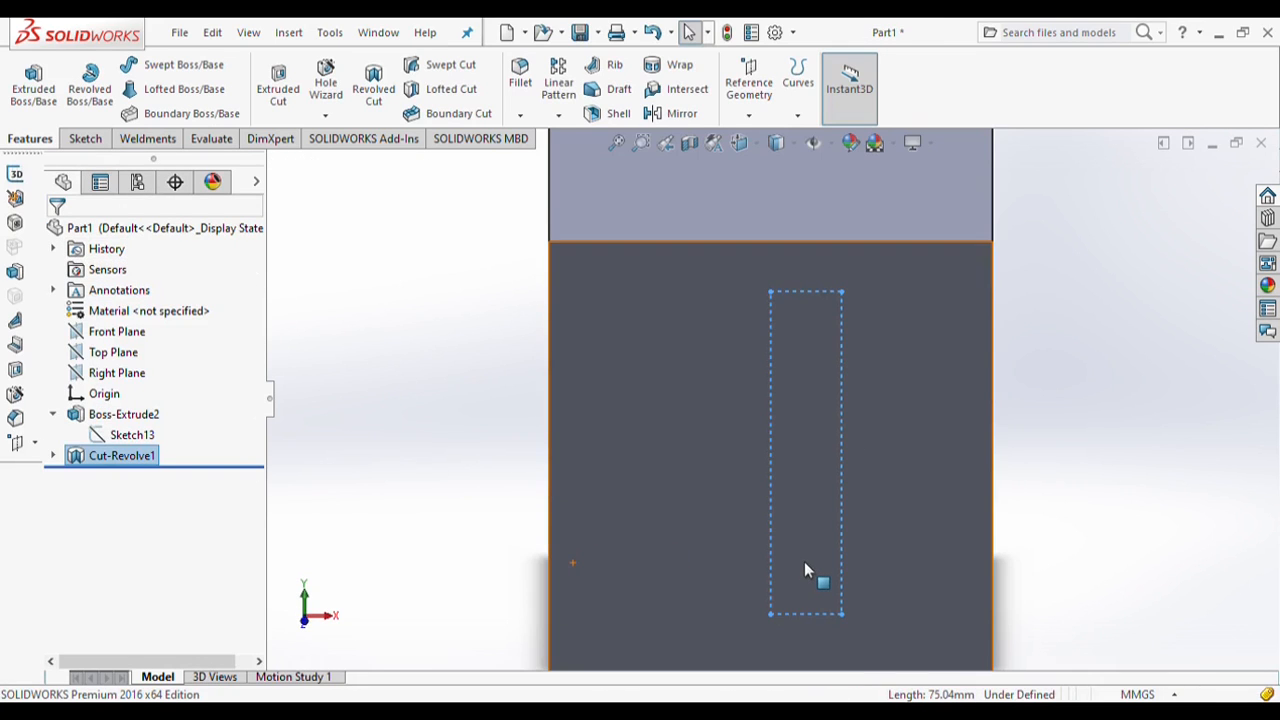
pyautogui.press('Up')
pyautogui.press('Up')
pyautogui.press('Up')
pyautogui.press('Up')
pyautogui.press('Up')
pyautogui.press('Up')
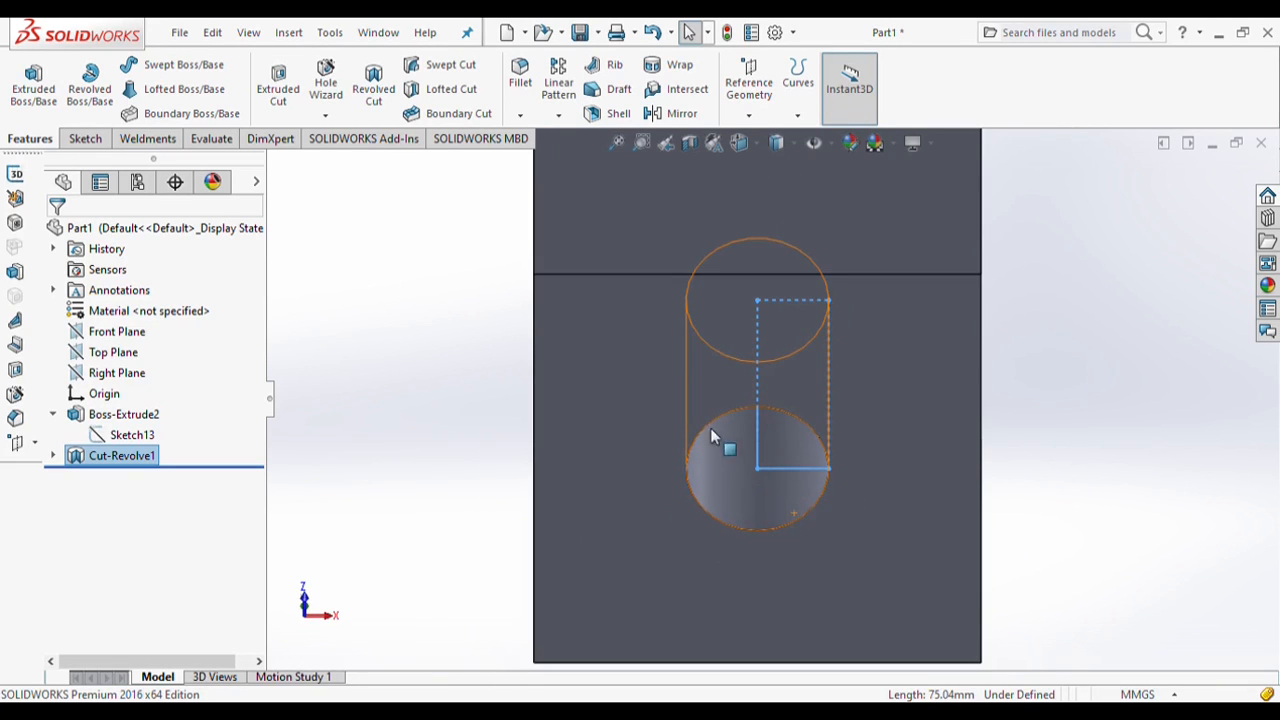
pyautogui.press('Up')
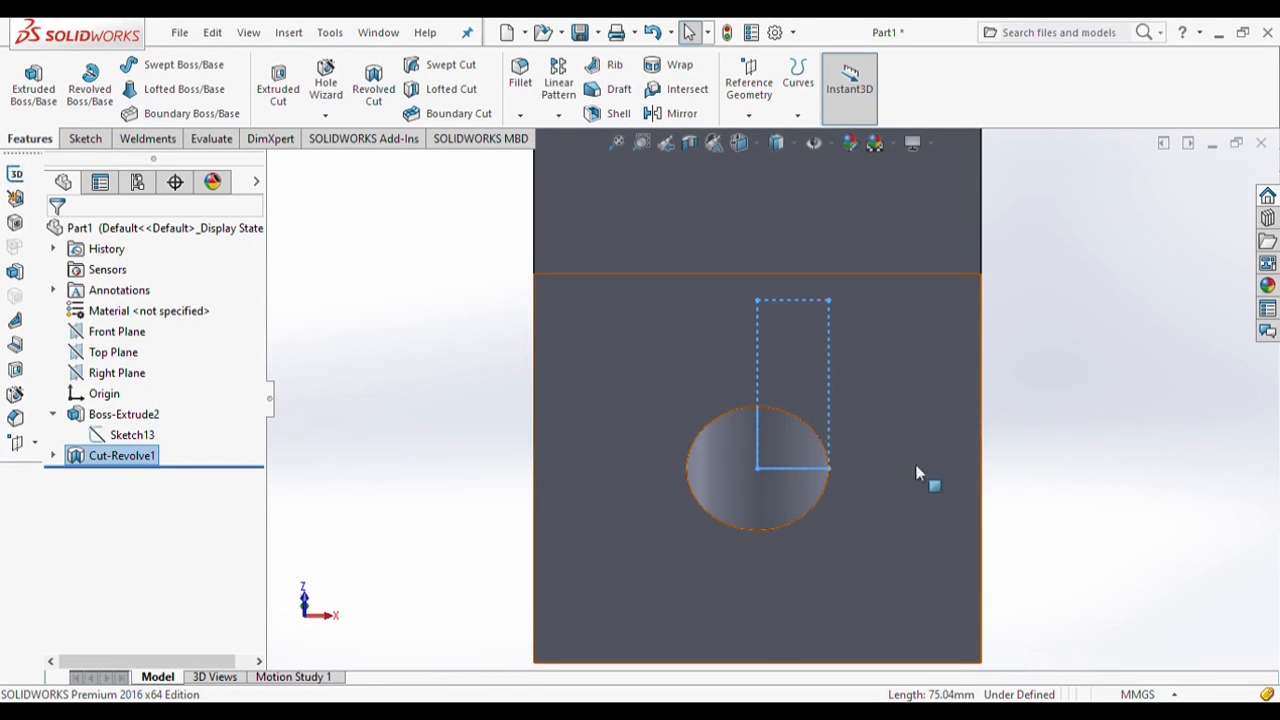
pyautogui.press('Up')
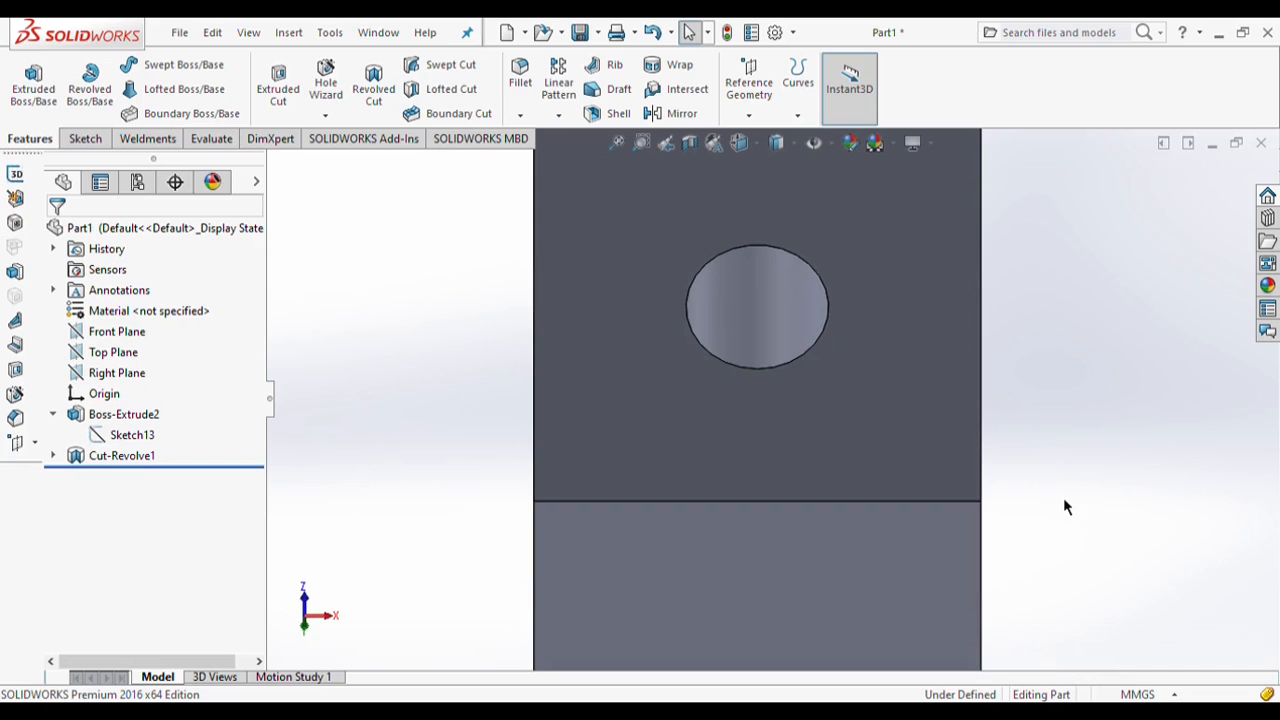
pyautogui.press('Down')
pyautogui.press('Down')
pyautogui.press('Down')
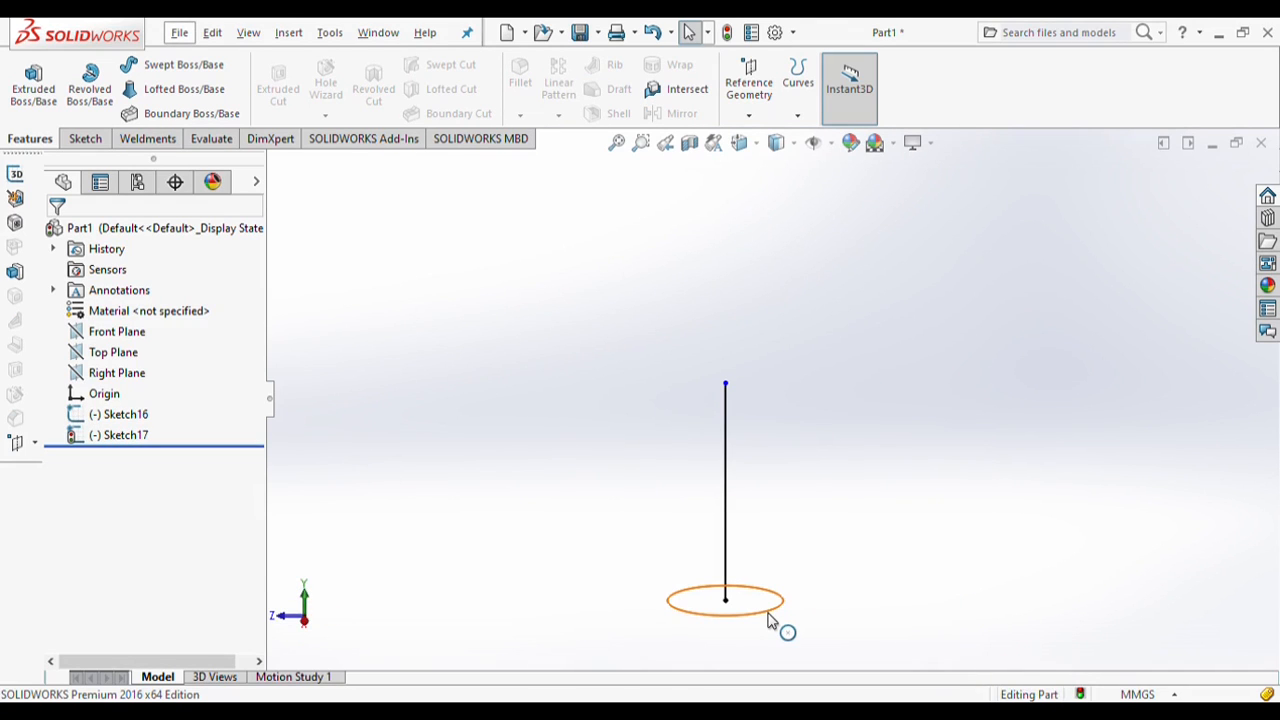
# - Set up a Swept Boss with the circle as the sketch profile and the vertical line as the path
pyautogui.scroll(2, 768, 613)
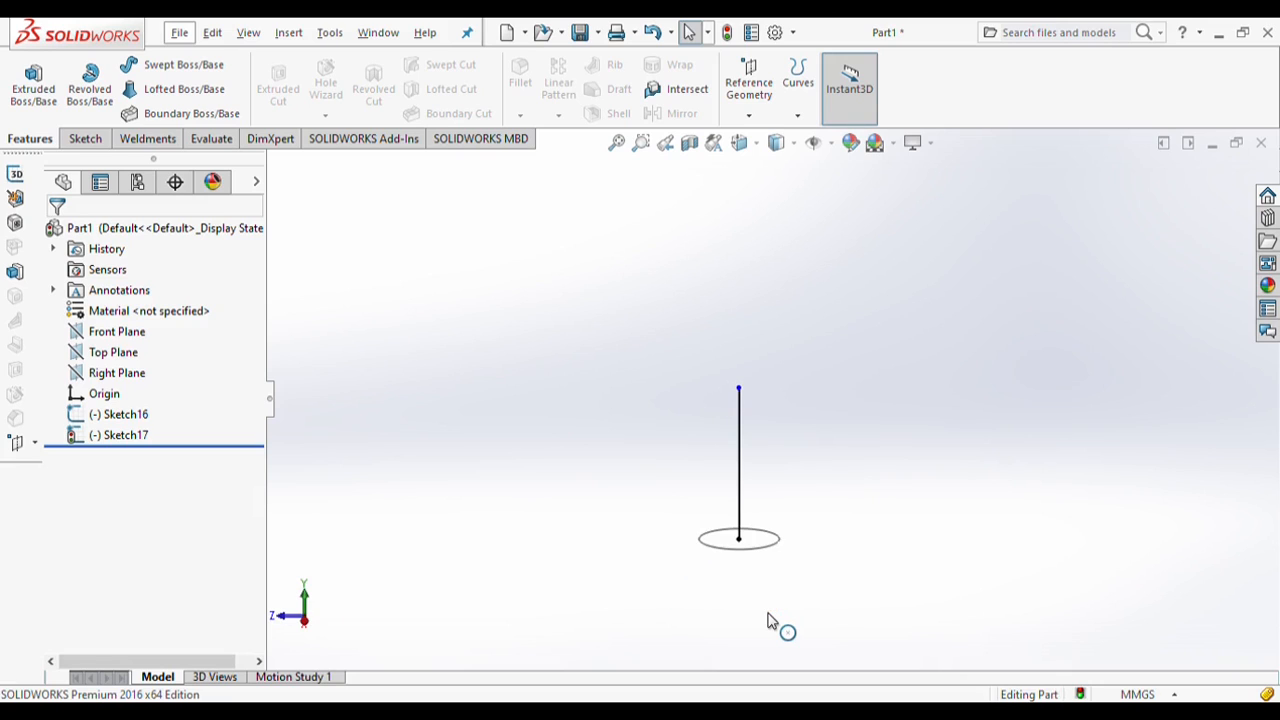
pyautogui.scroll(-3, 765, 584)
pyautogui.scroll(3, 737, 460)
pyautogui.scroll(-2, 745, 358)
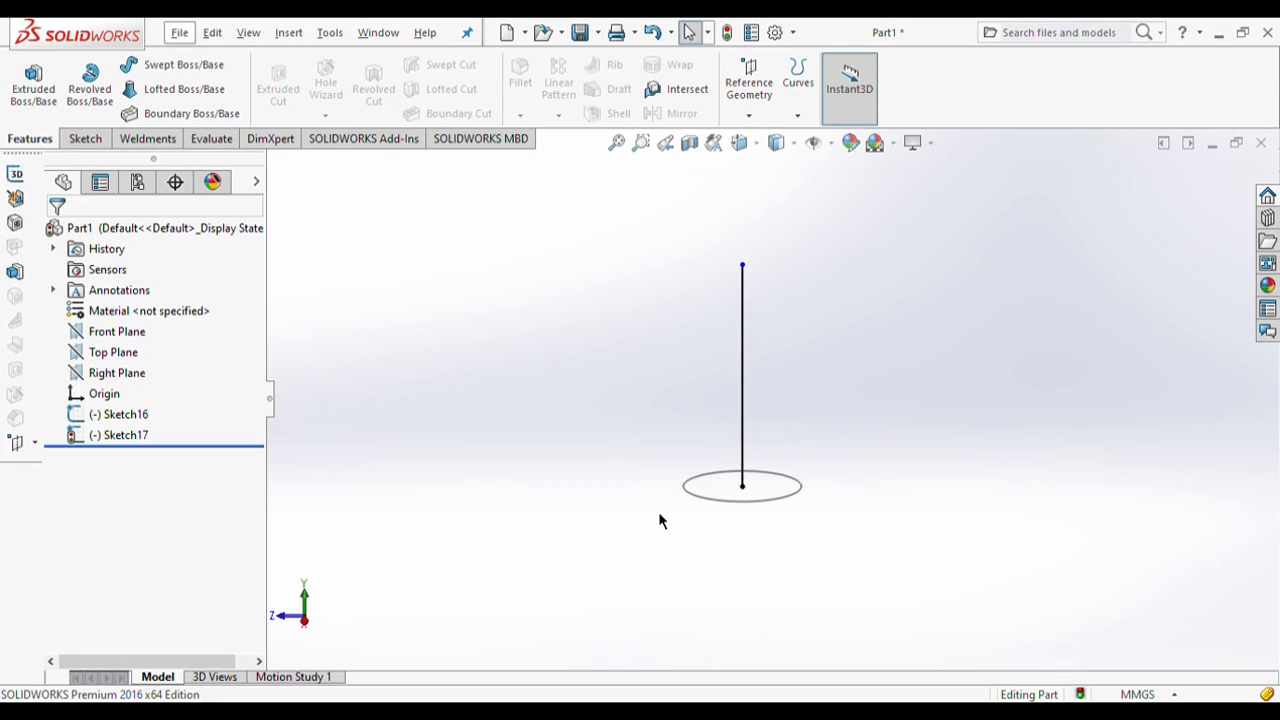
pyautogui.click(190, 71)
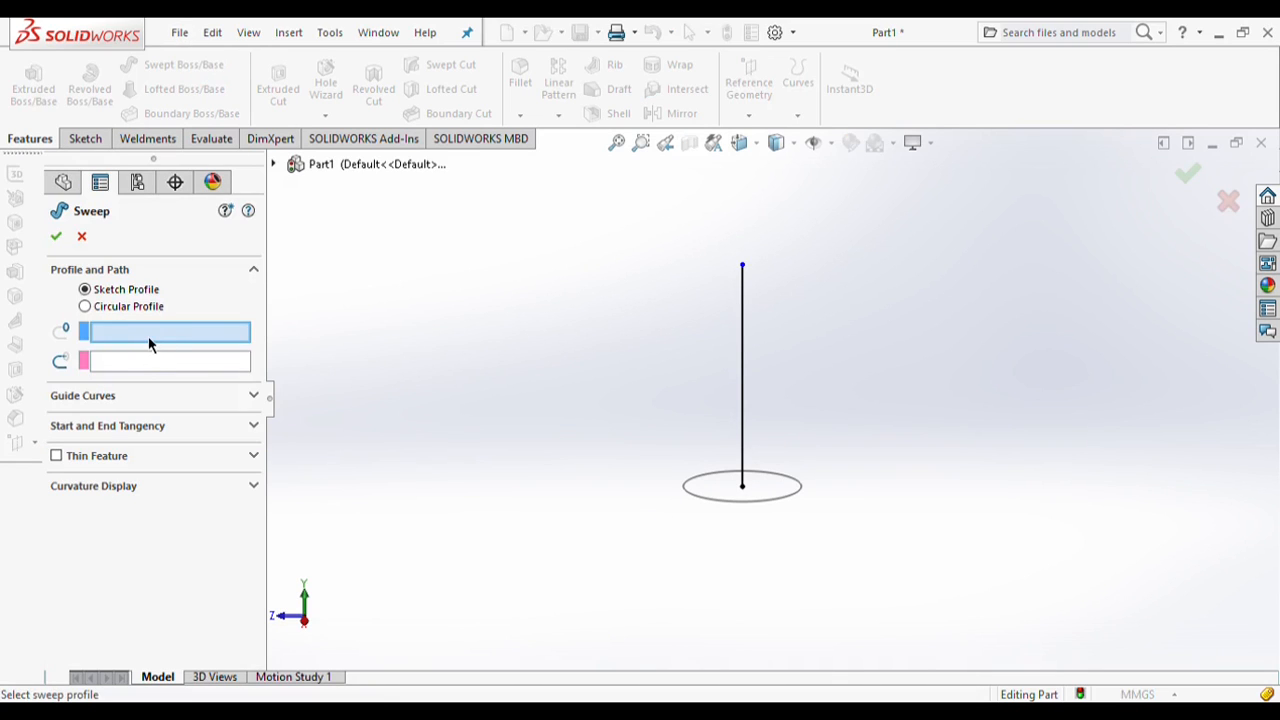
pyautogui.click(739, 505)
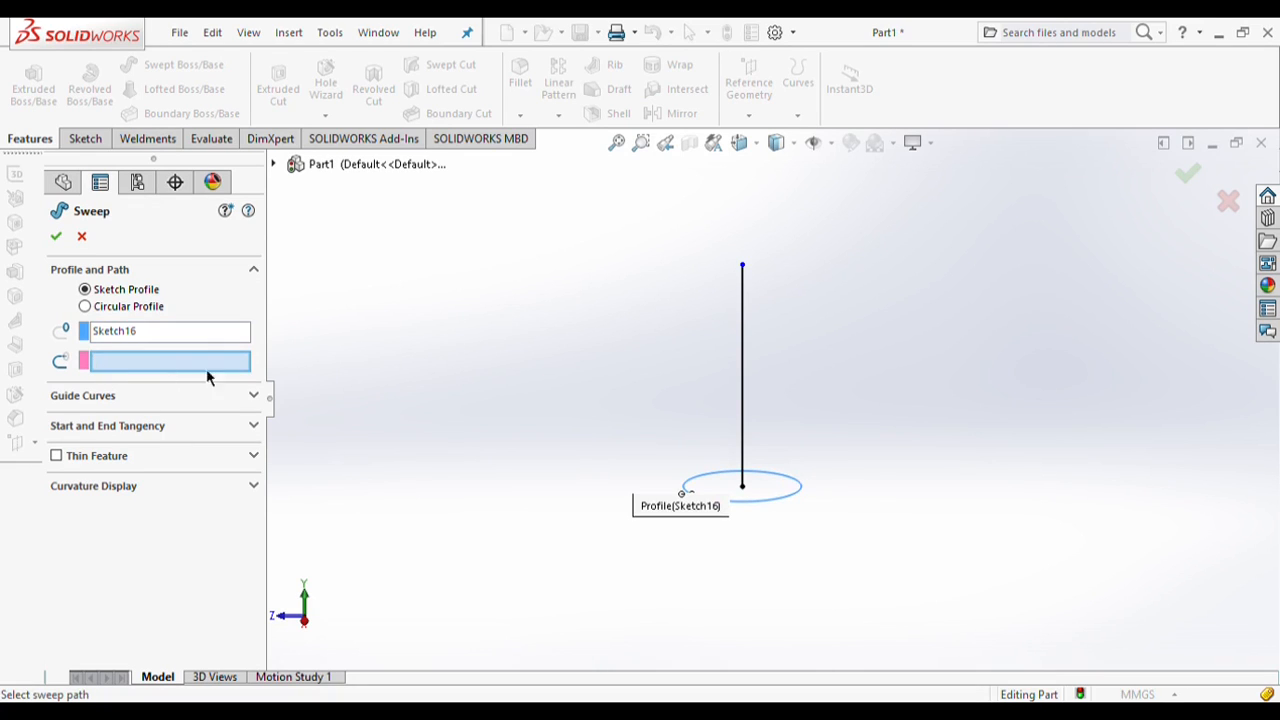
pyautogui.click(742, 405)
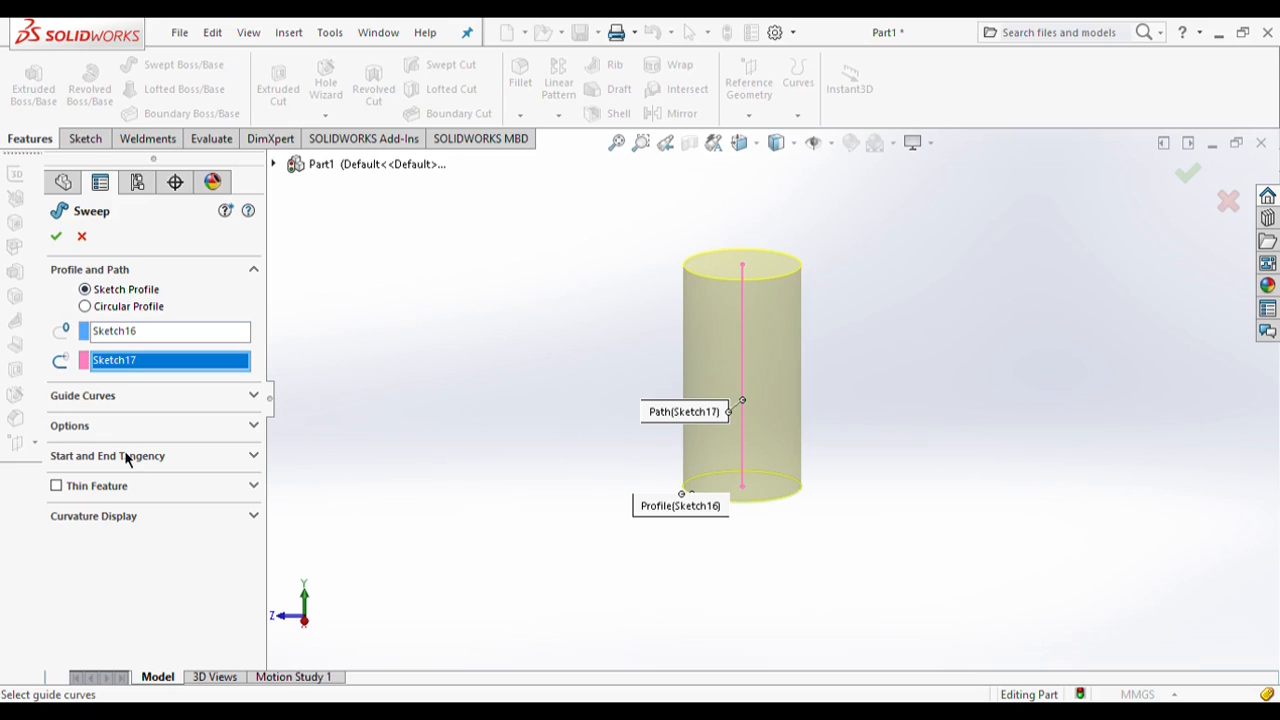
# - Make the sweep a one-direction thin feature with a 2 mm wall thickness and create it
pyautogui.click(129, 486)
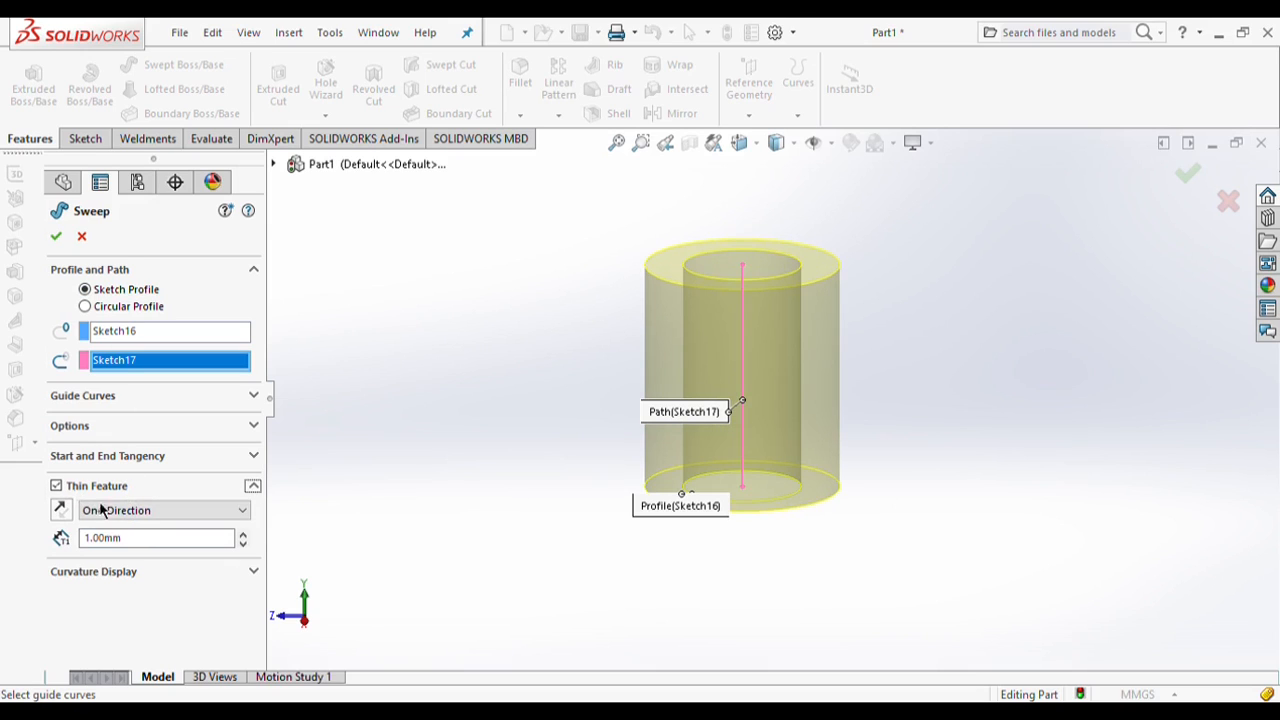
pyautogui.press('BackSpace')
pyautogui.press('BackSpace')
pyautogui.press('BackSpace')
pyautogui.press('BackSpace')
pyautogui.write('2')
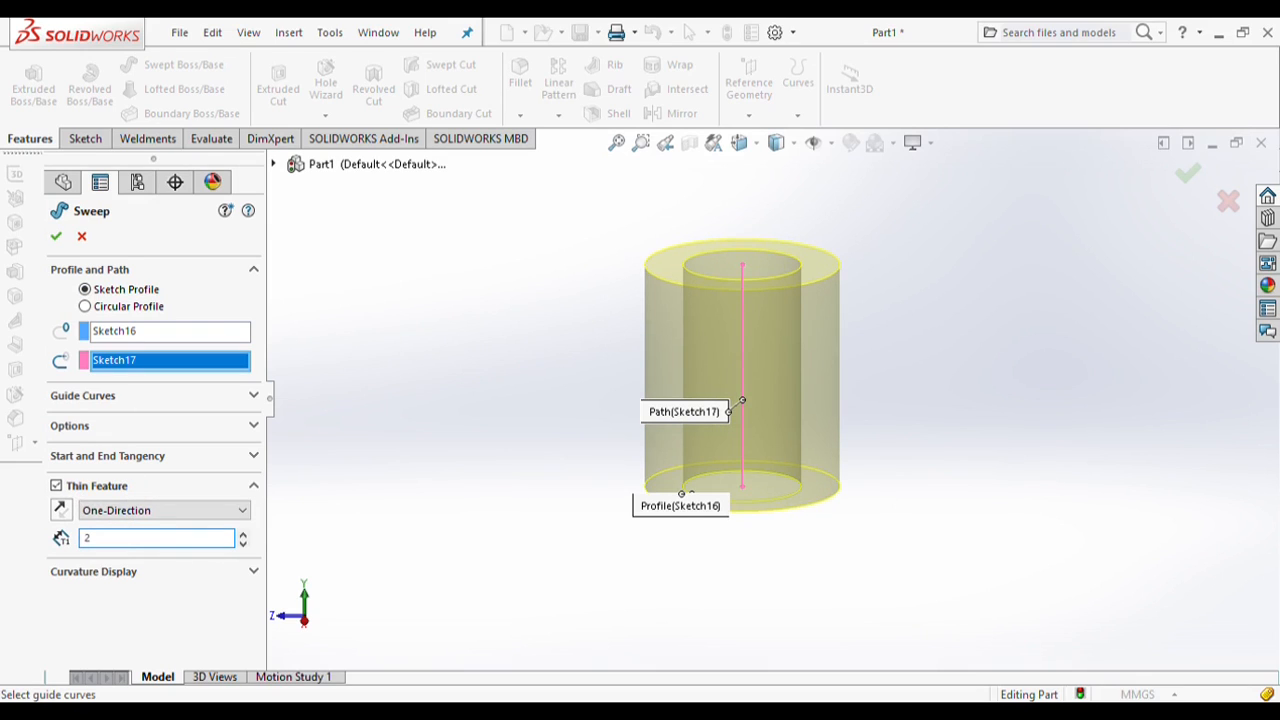
pyautogui.press('Return')
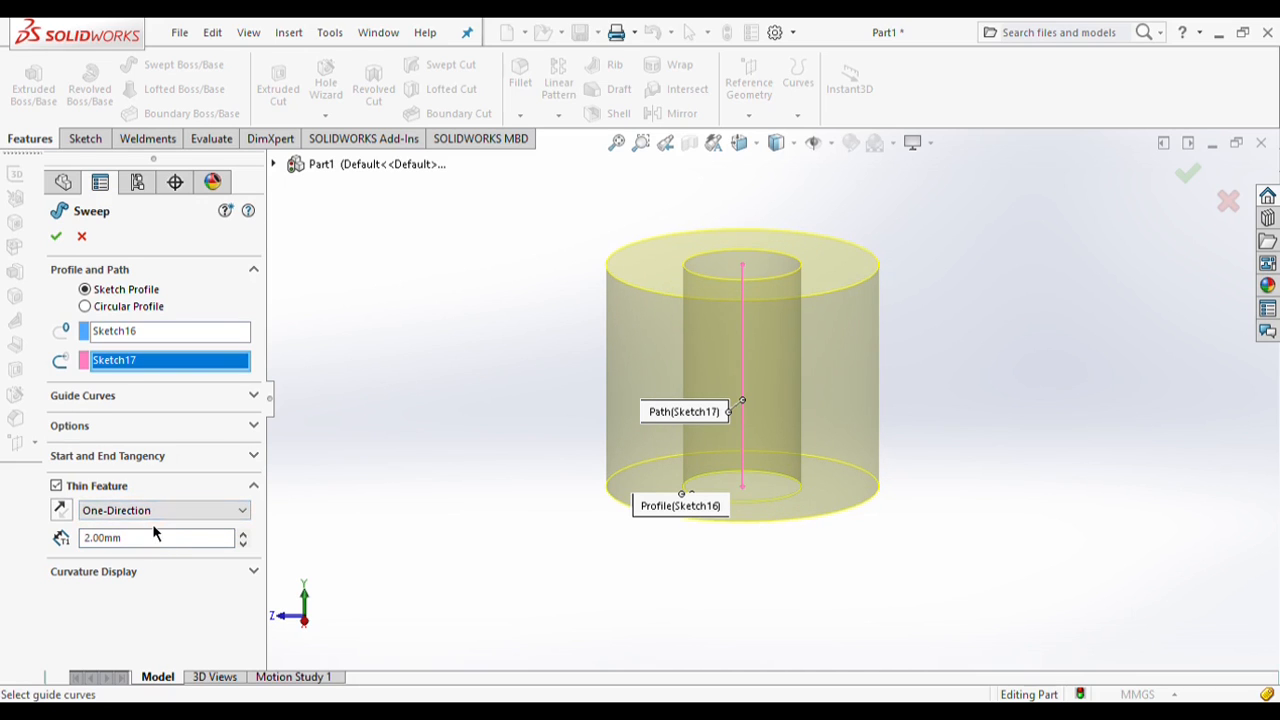
pyautogui.press('Return')
# - Rotate and zoom around the swept hollow cylinder to examine its wall and through bore
pyautogui.scroll(-3, 772, 270)
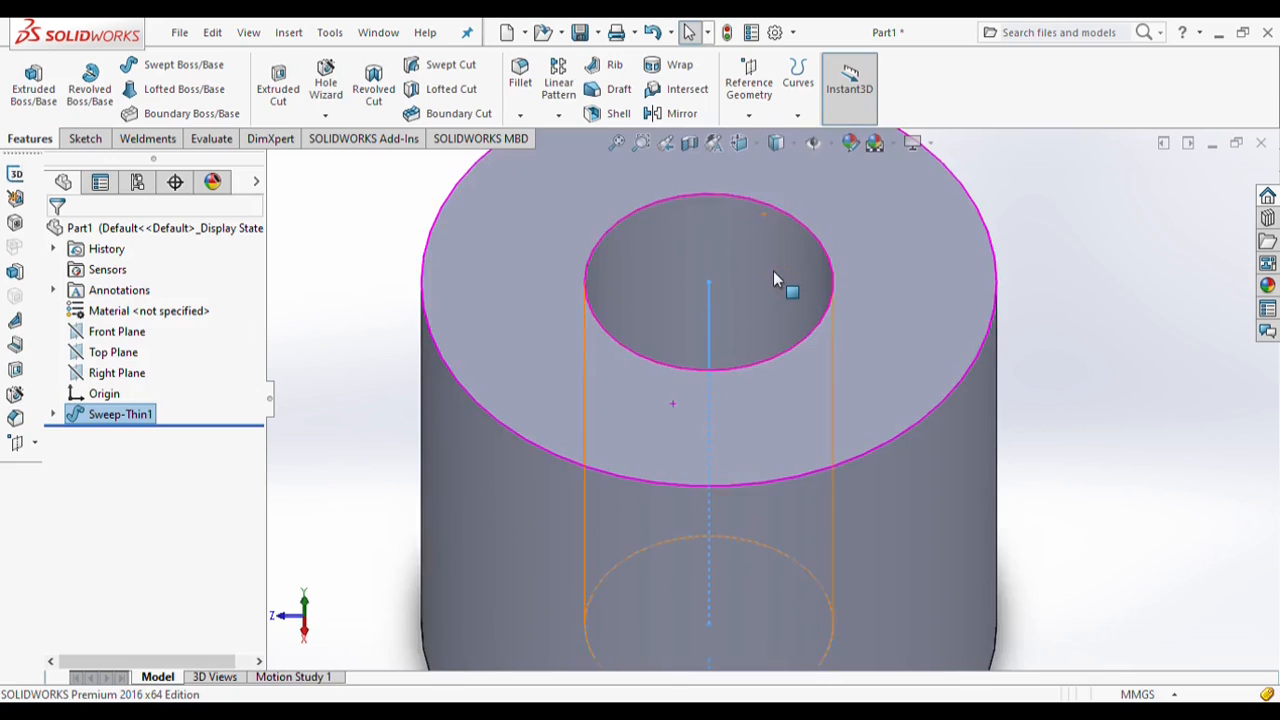
pyautogui.moveTo(772, 270); pyautogui.dragTo(749, 607, button='middle')
pyautogui.scroll(5, 741, 498)
pyautogui.scroll(-3, 749, 607)
pyautogui.scroll(-1, 880, 627)
pyautogui.scroll(3, 880, 627)
pyautogui.click(884, 549)
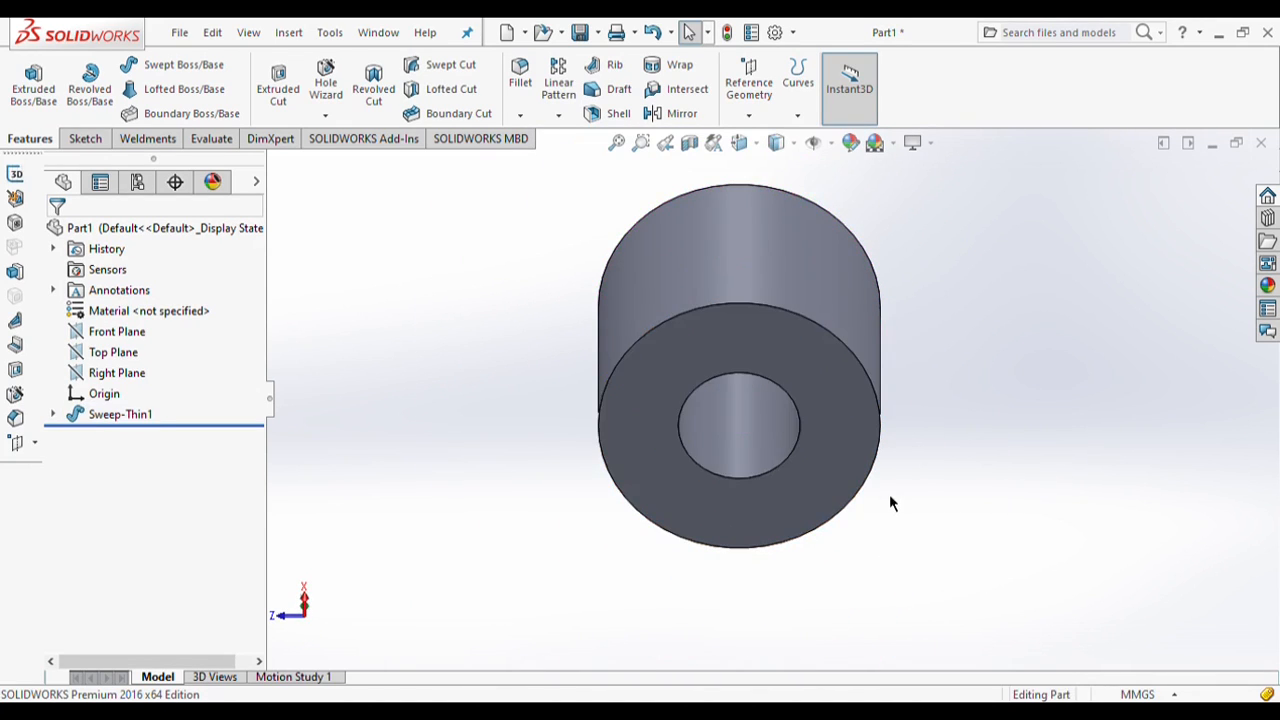
pyautogui.scroll(3, 891, 480)
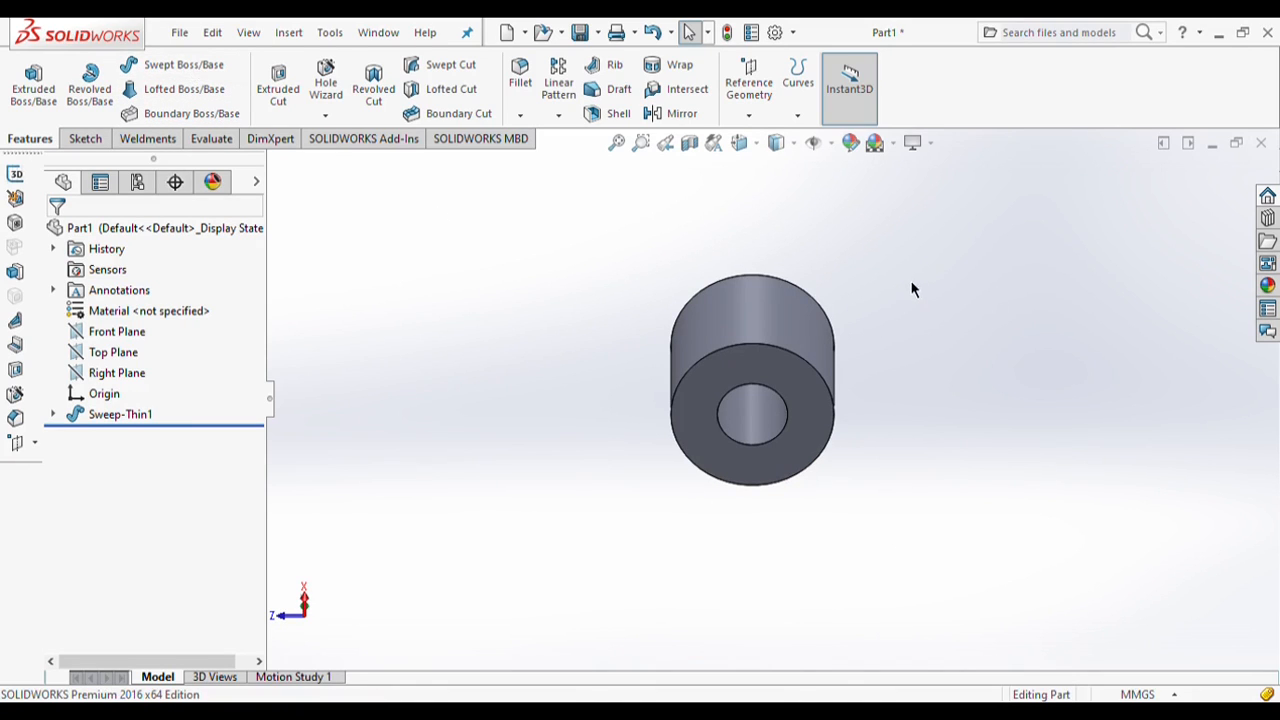
pyautogui.scroll(1, 912, 290)
pyautogui.scroll(-1, 792, 277)
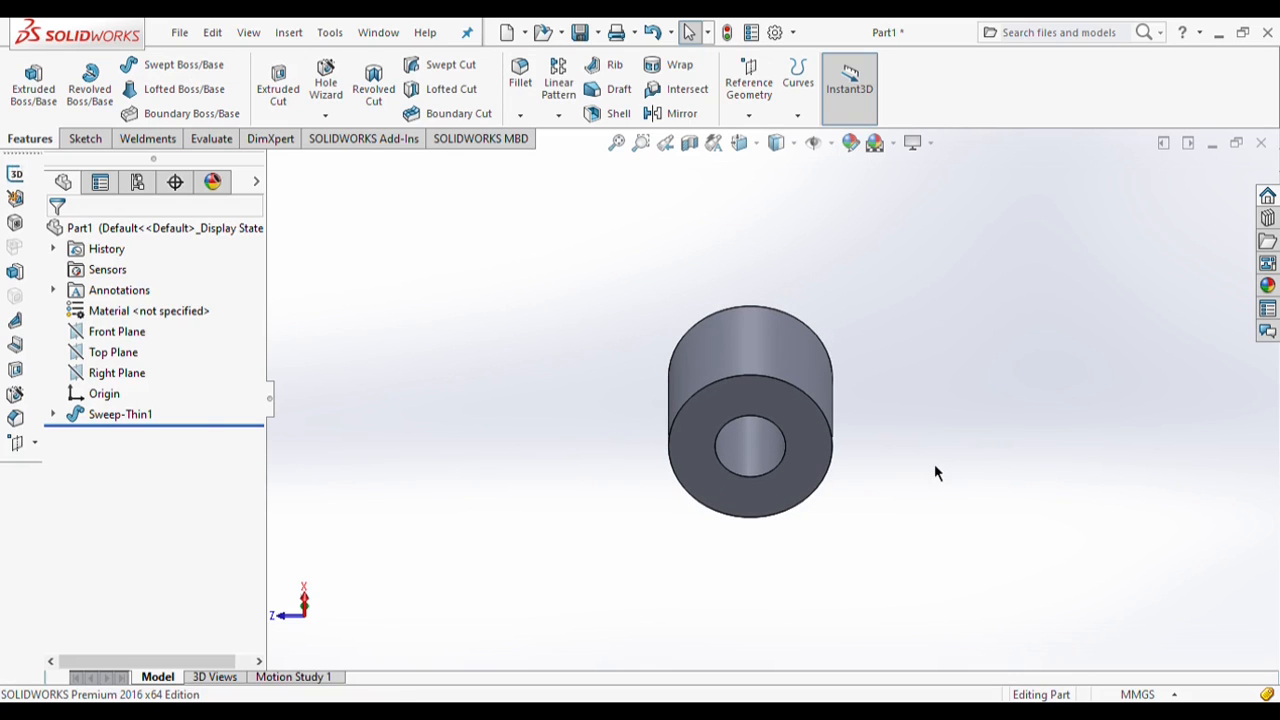
pyautogui.hotkey('ctrl', 'z')
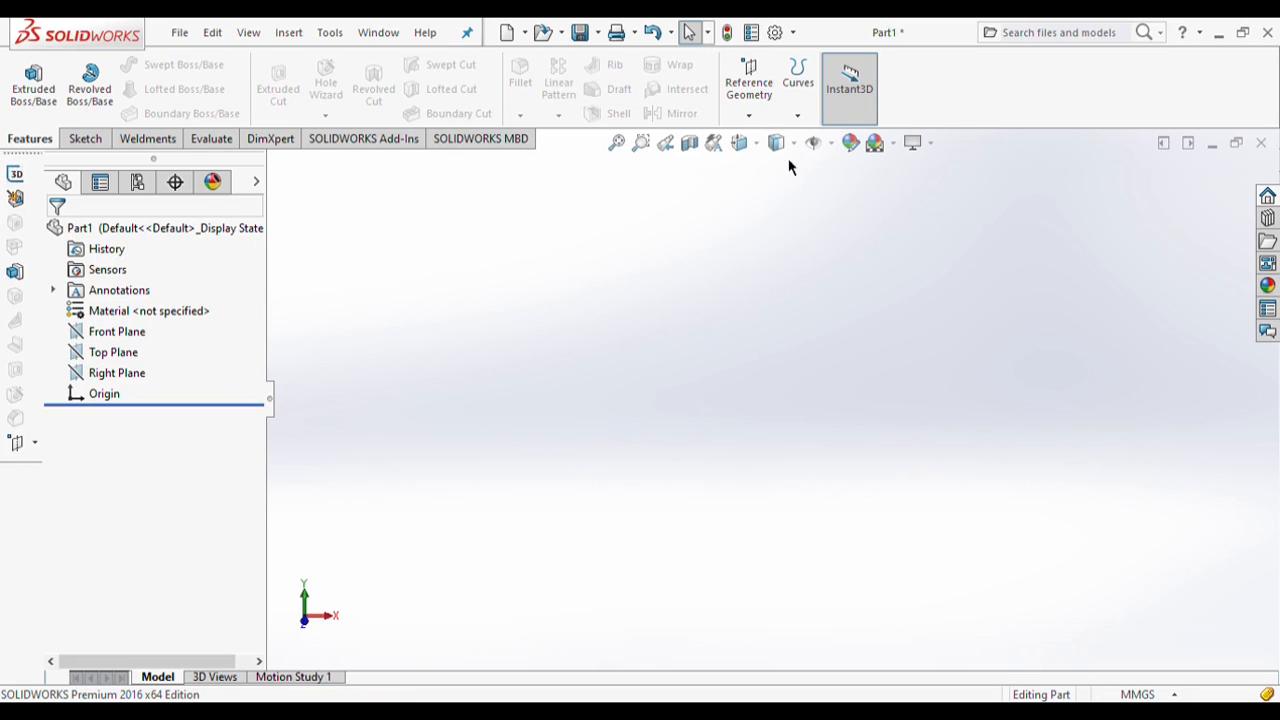
# - Sketch a circle centred on the origin on the Top Plane and close the sketch
pyautogui.click(747, 121)
pyautogui.click(108, 360)
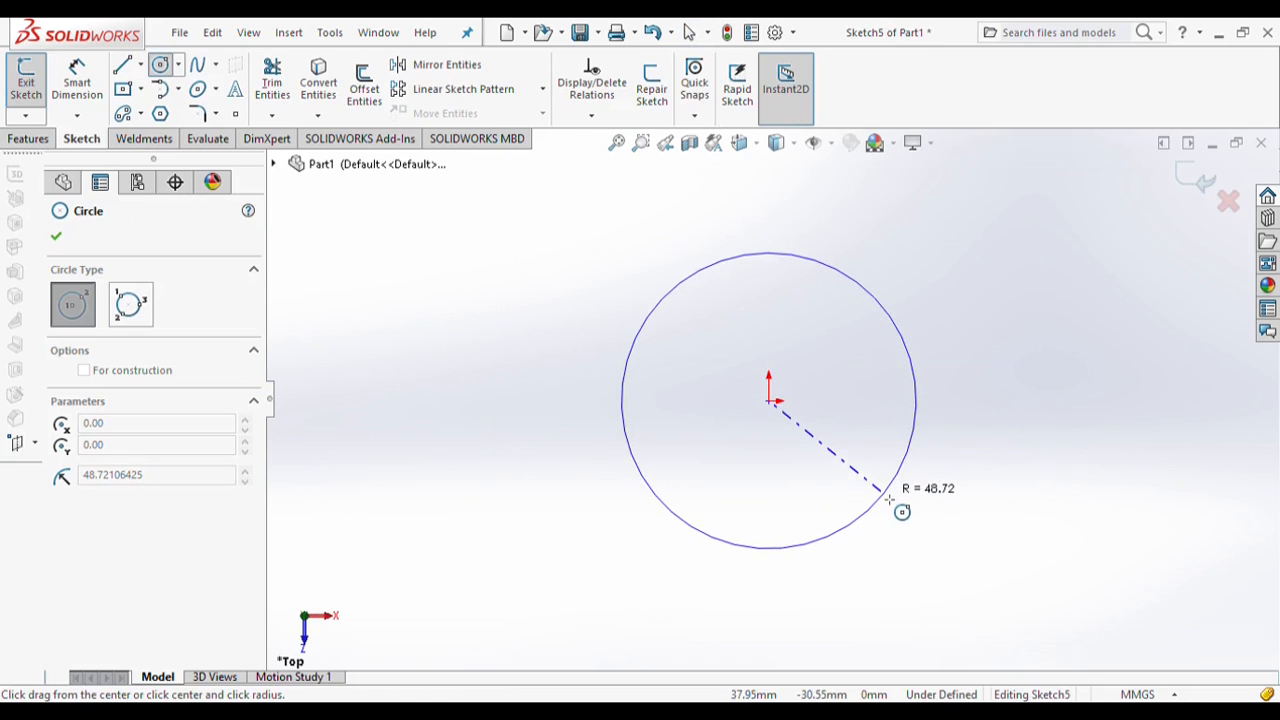
pyautogui.click(921, 490)
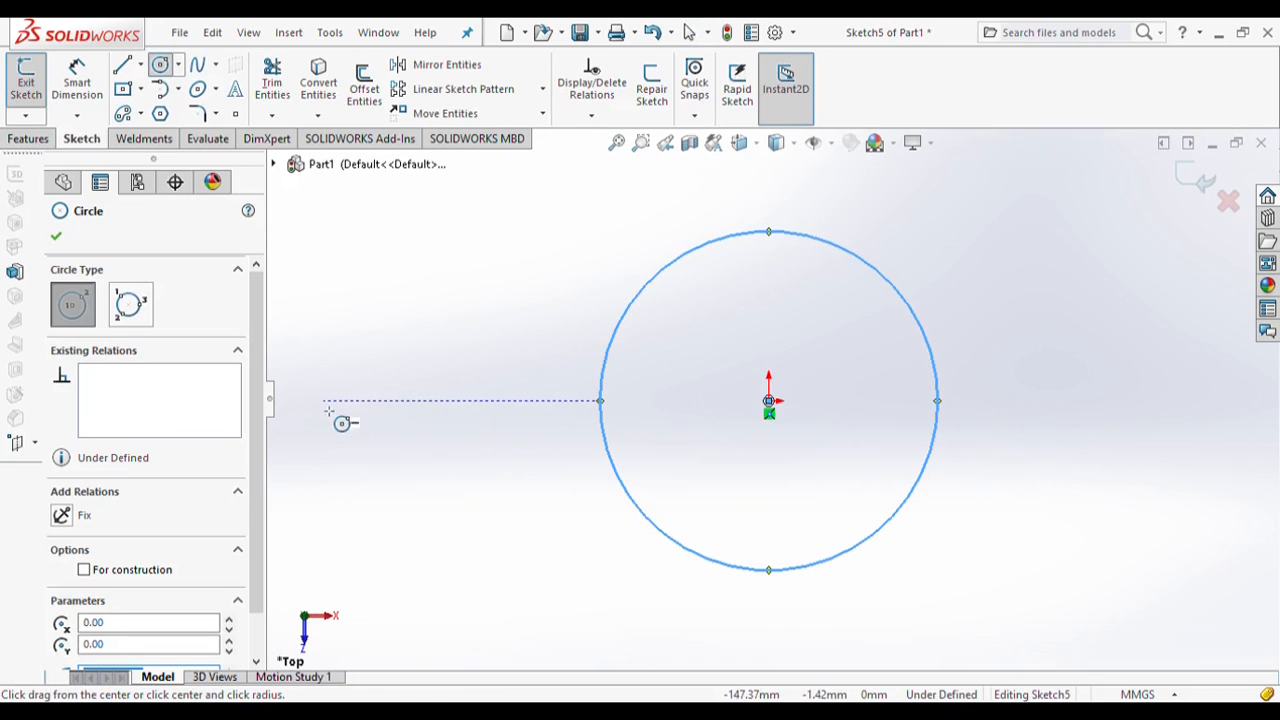
pyautogui.click(56, 238)
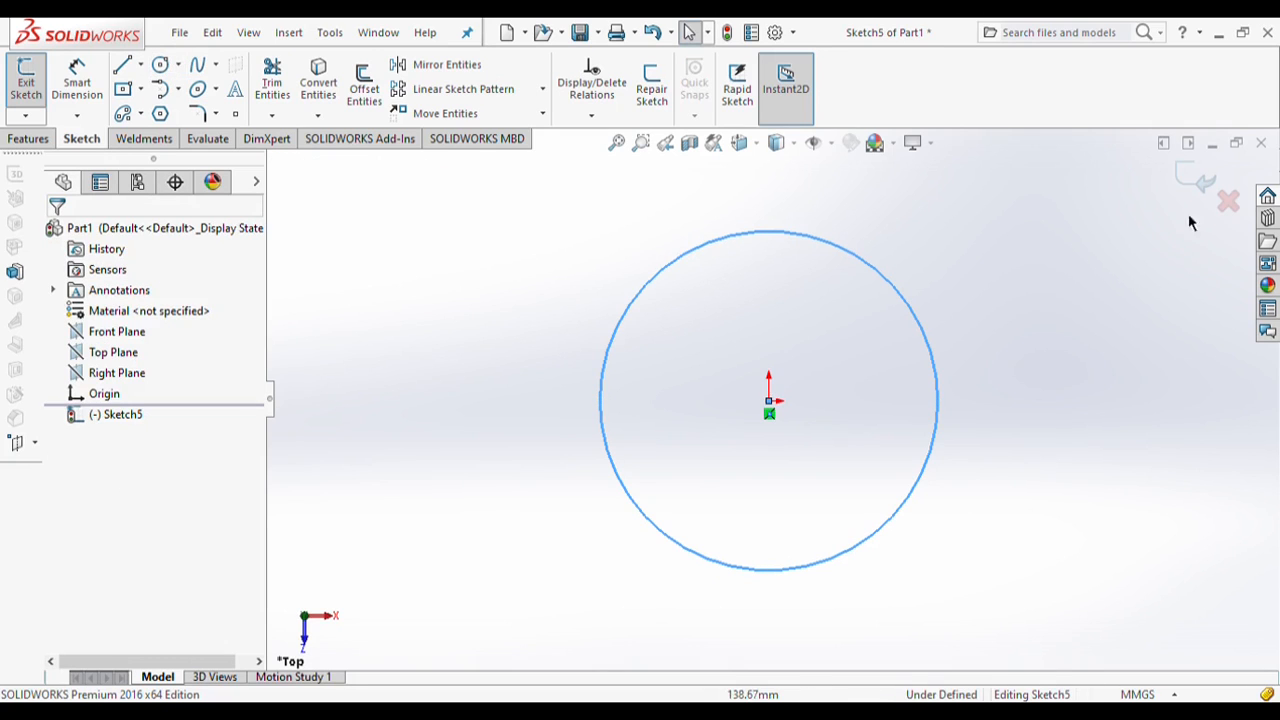
pyautogui.click(1198, 182)
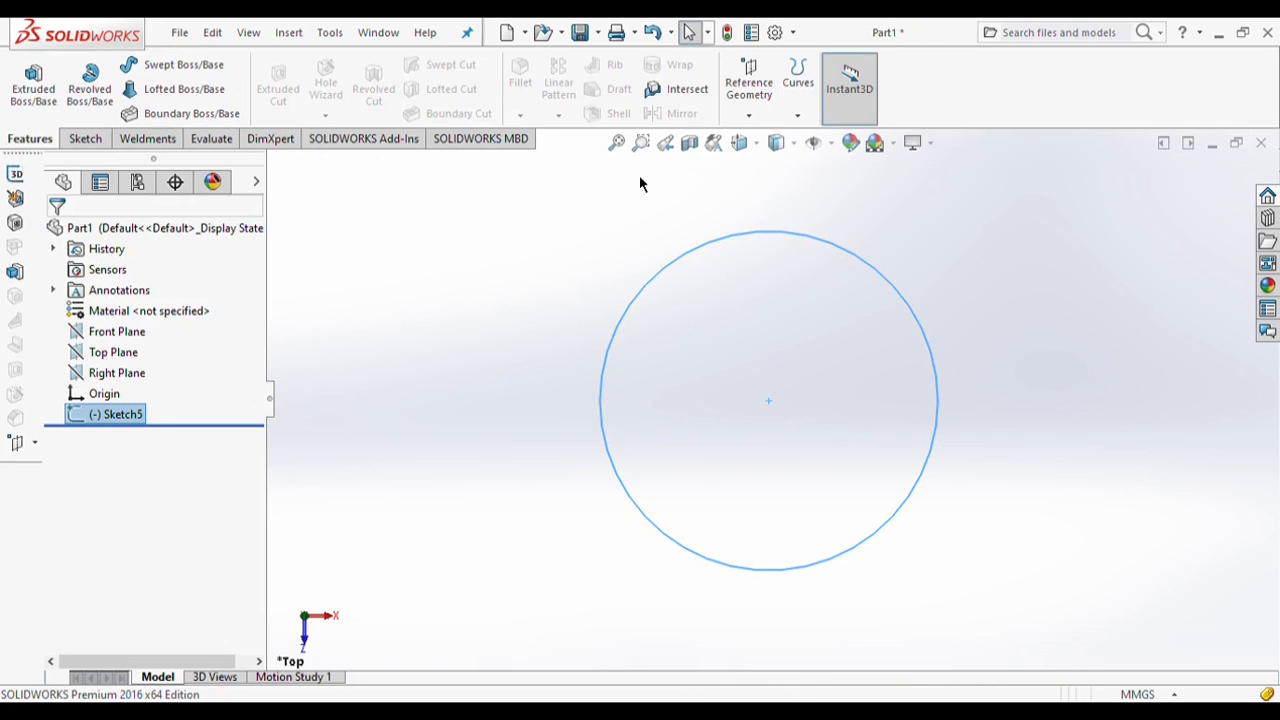
# - Create a reference plane offset 50 mm above the Top Plane
pyautogui.click(765, 121)
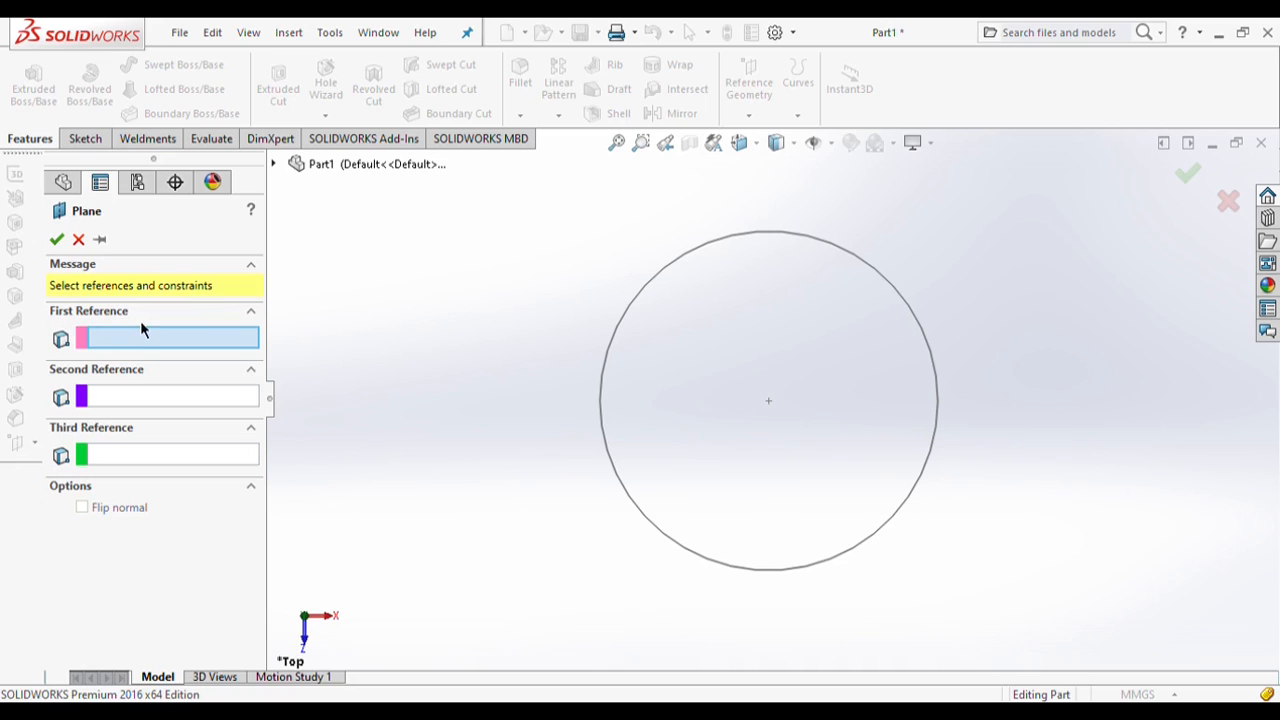
pyautogui.click(275, 164)
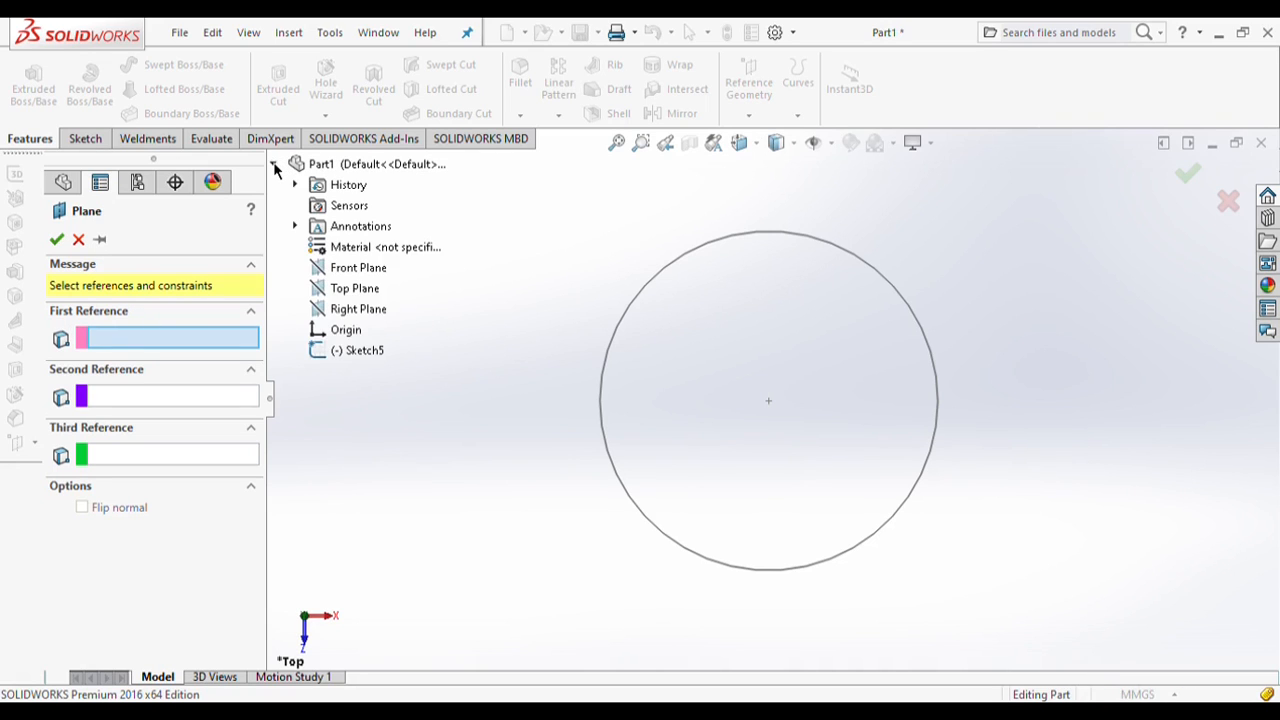
pyautogui.click(330, 290)
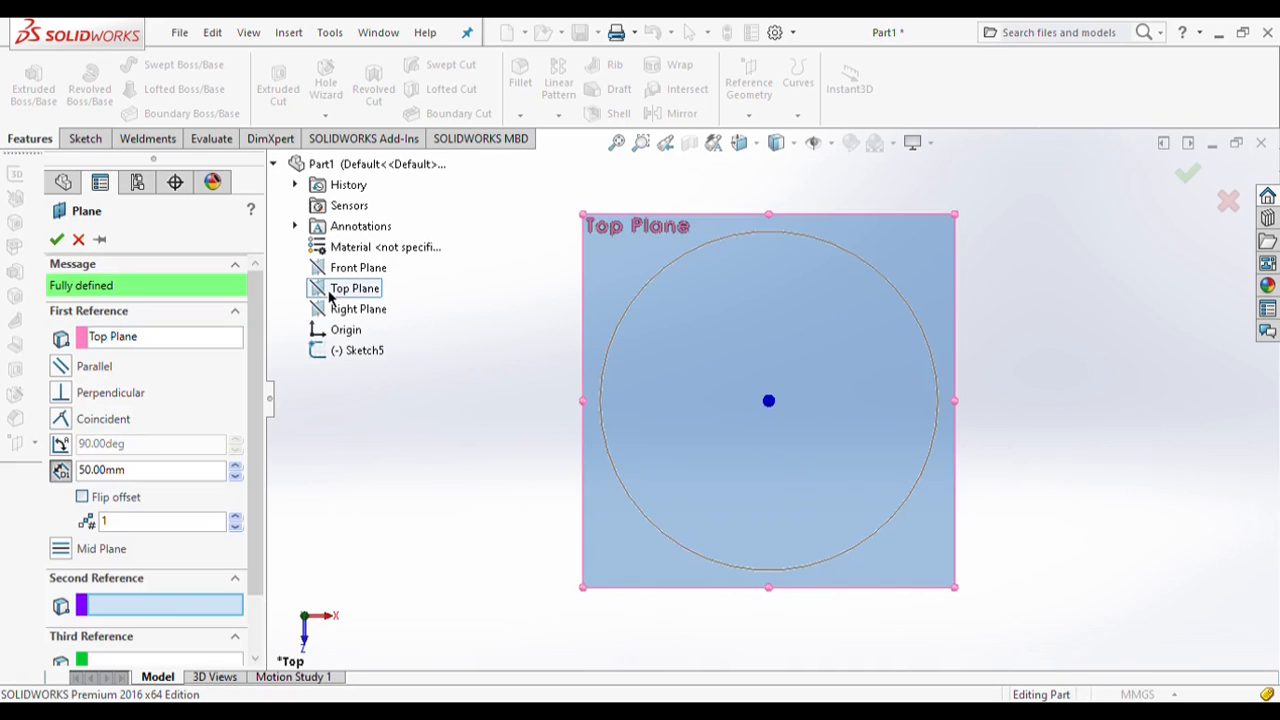
pyautogui.hotkey('ctrl', '1')
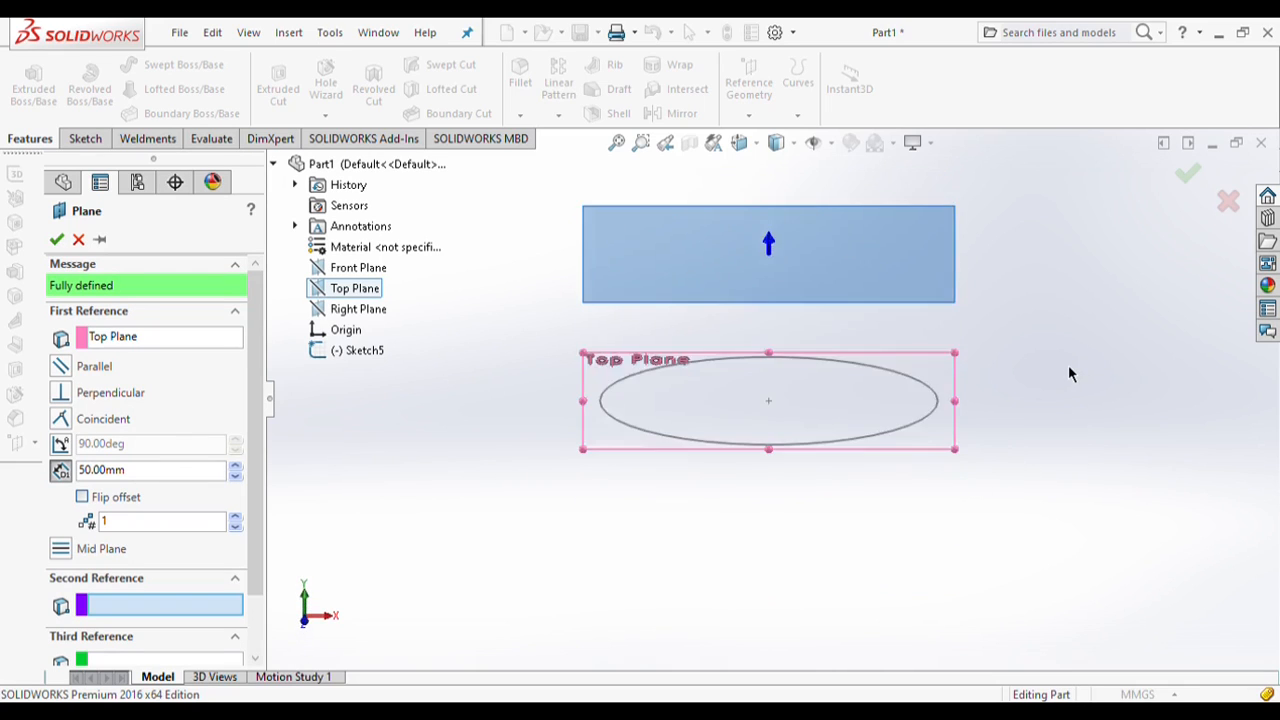
pyautogui.press('Down')
pyautogui.click(56, 240)
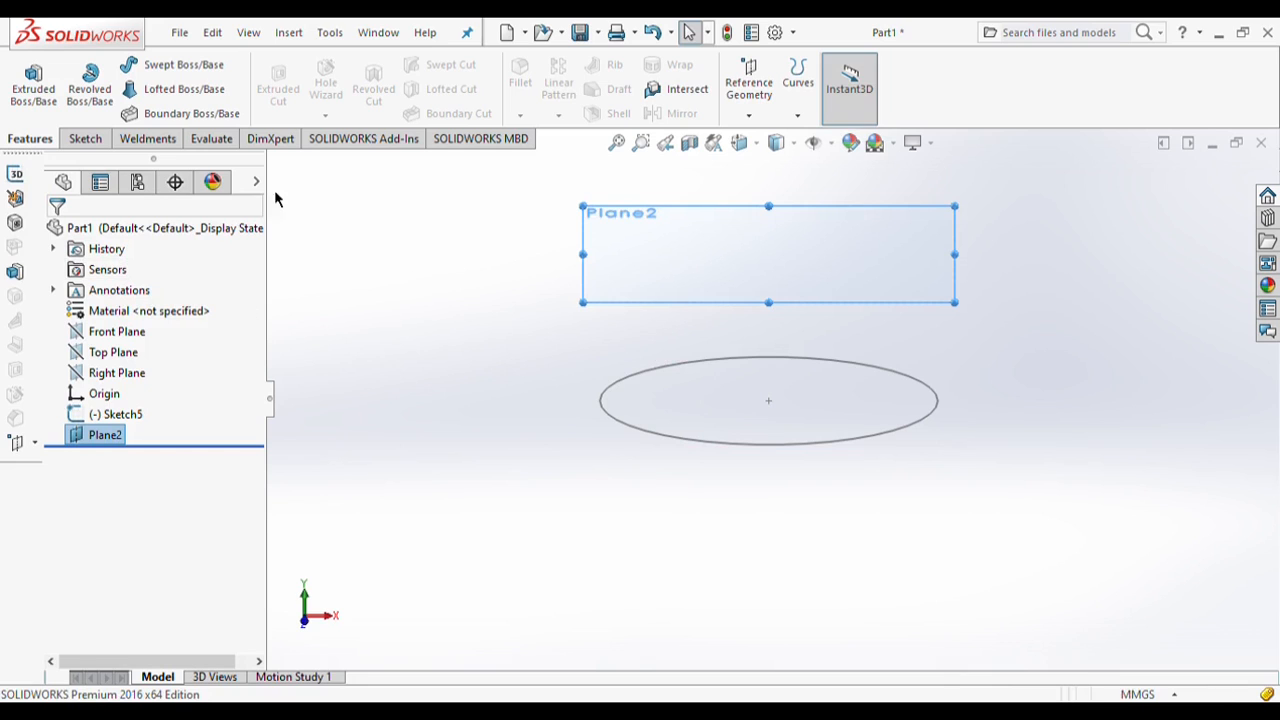
# - Sketch a circle of about 23 mm radius centred on the origin on the new offset plane and close the sketch
pyautogui.click(726, 268)
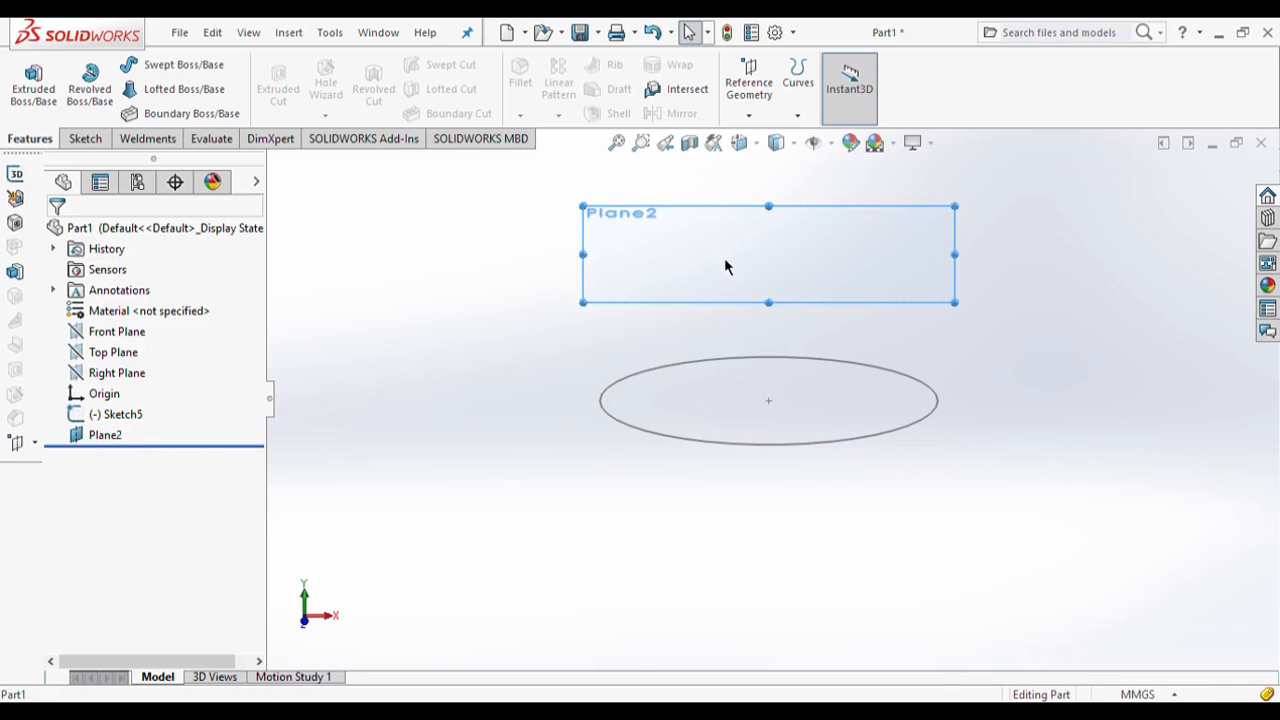
pyautogui.click(771, 227)
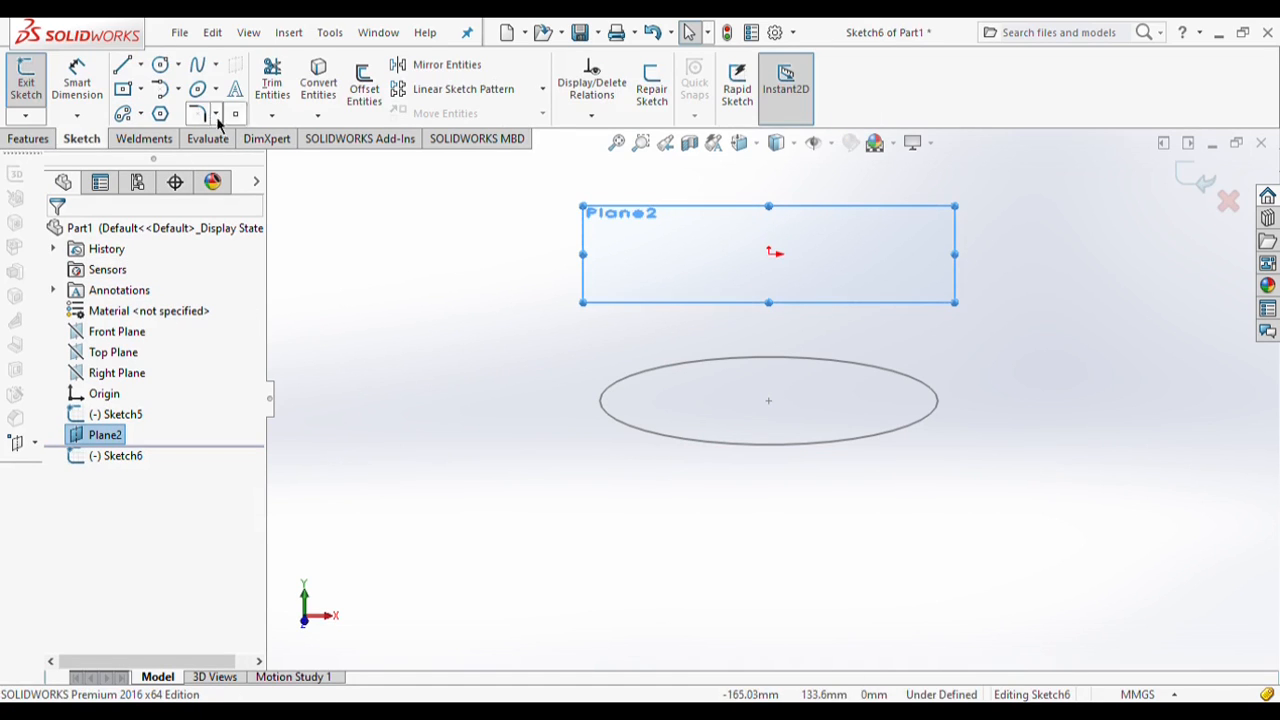
pyautogui.click(164, 66)
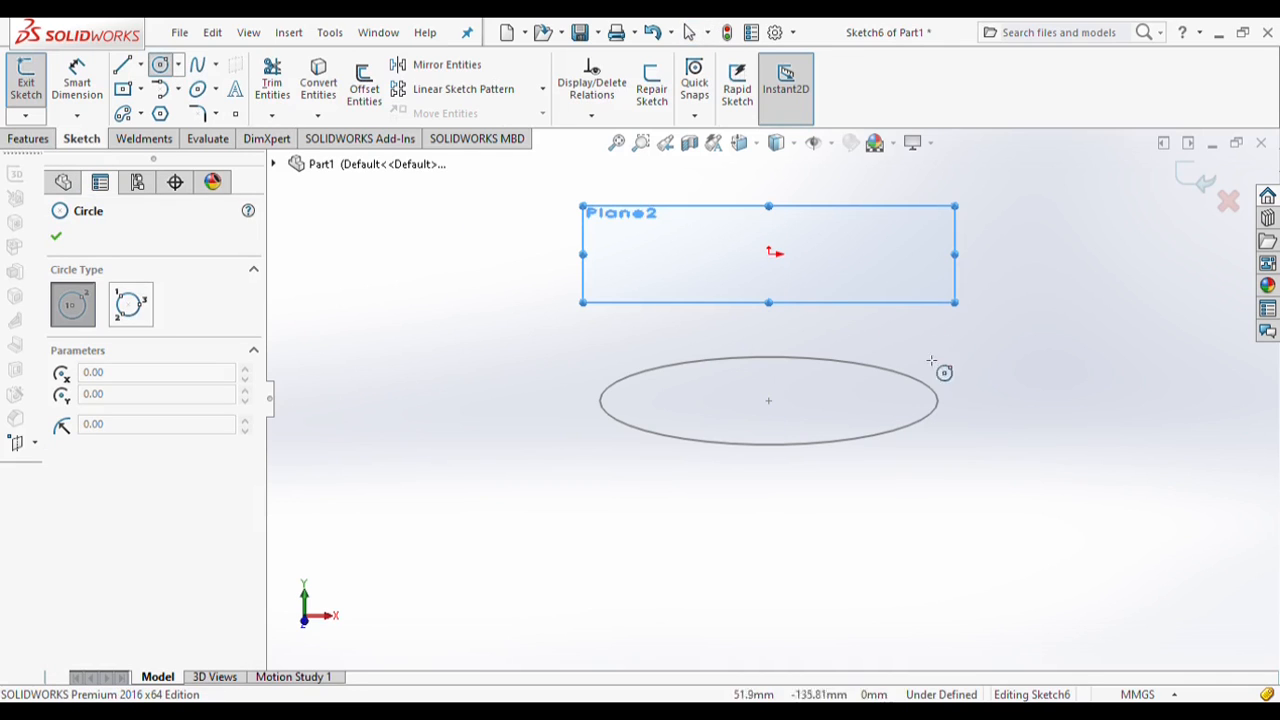
pyautogui.click(776, 256)
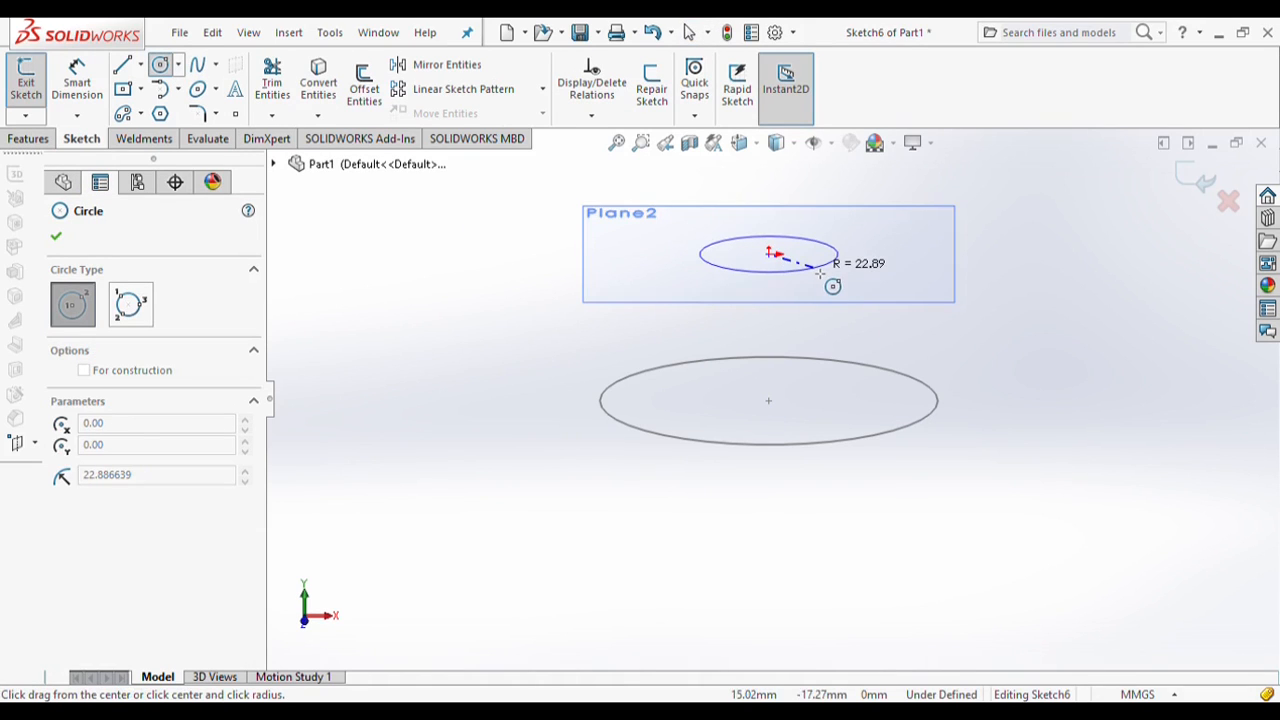
pyautogui.click(820, 272)
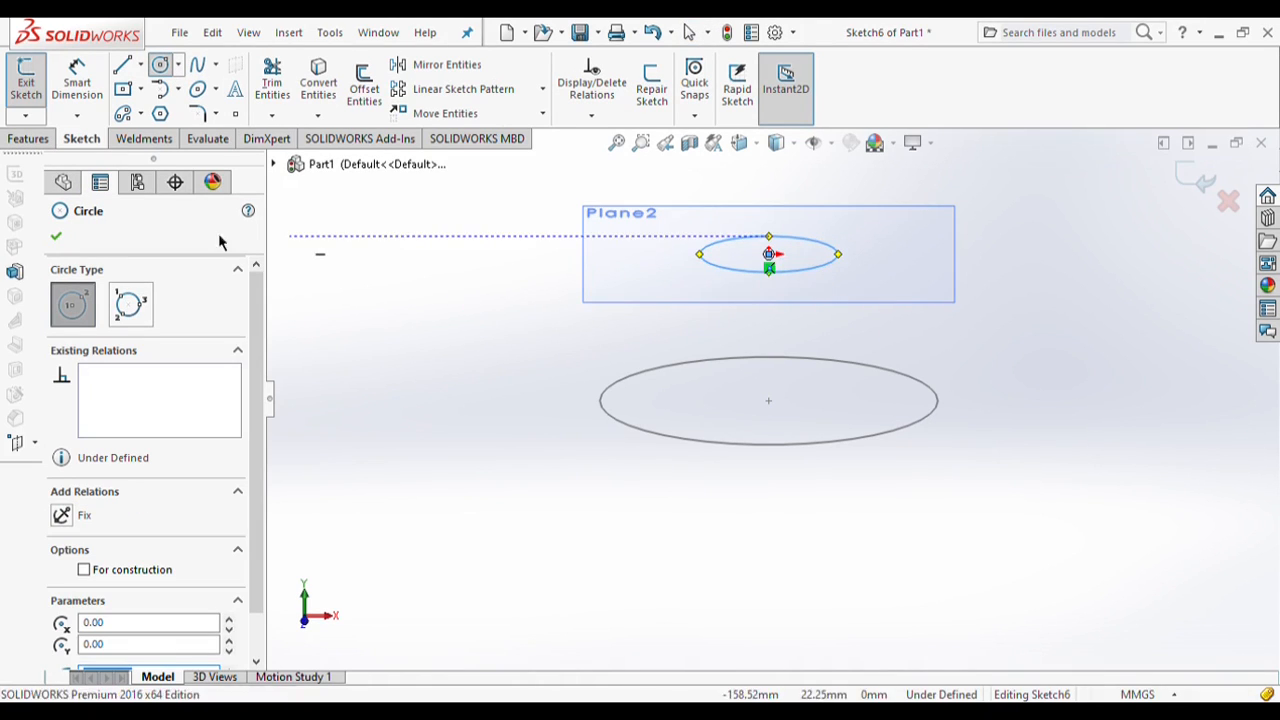
pyautogui.click(55, 237)
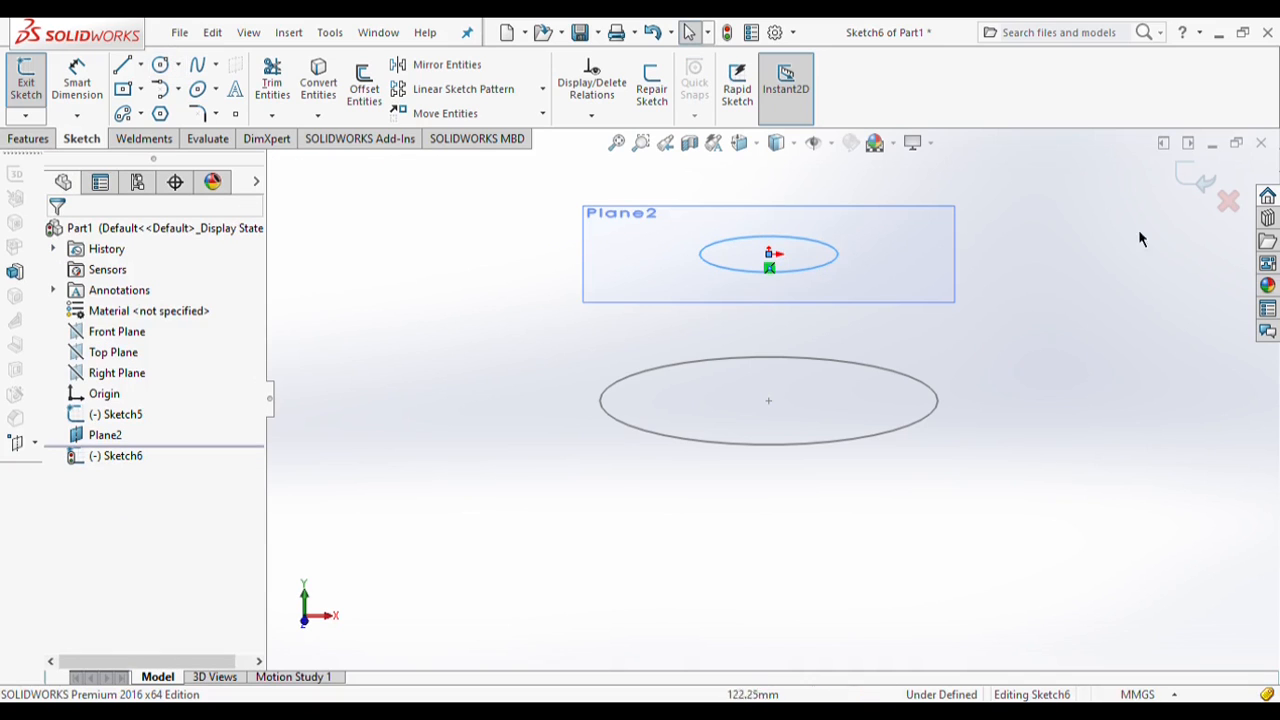
pyautogui.click(1190, 185)
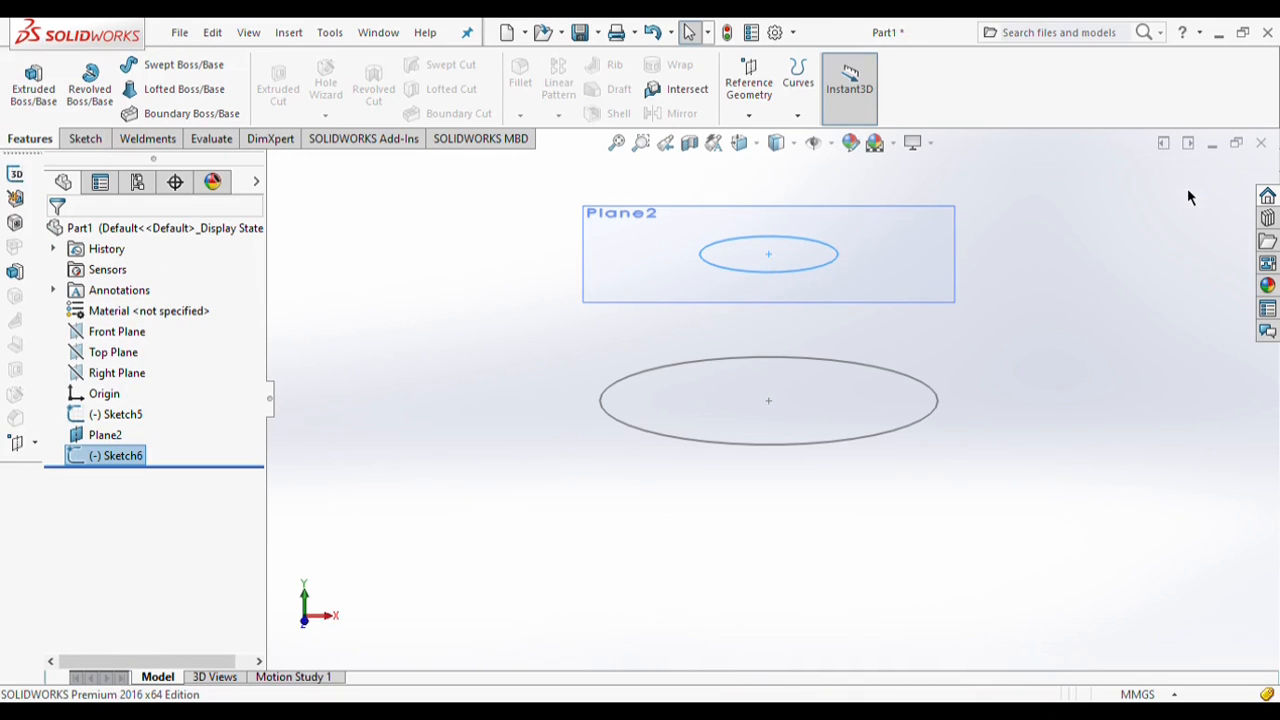
# - Set up a Lofted Boss between the small upper circle and the large lower circle, aligning their connector points to remove the twist
pyautogui.click(181, 94)
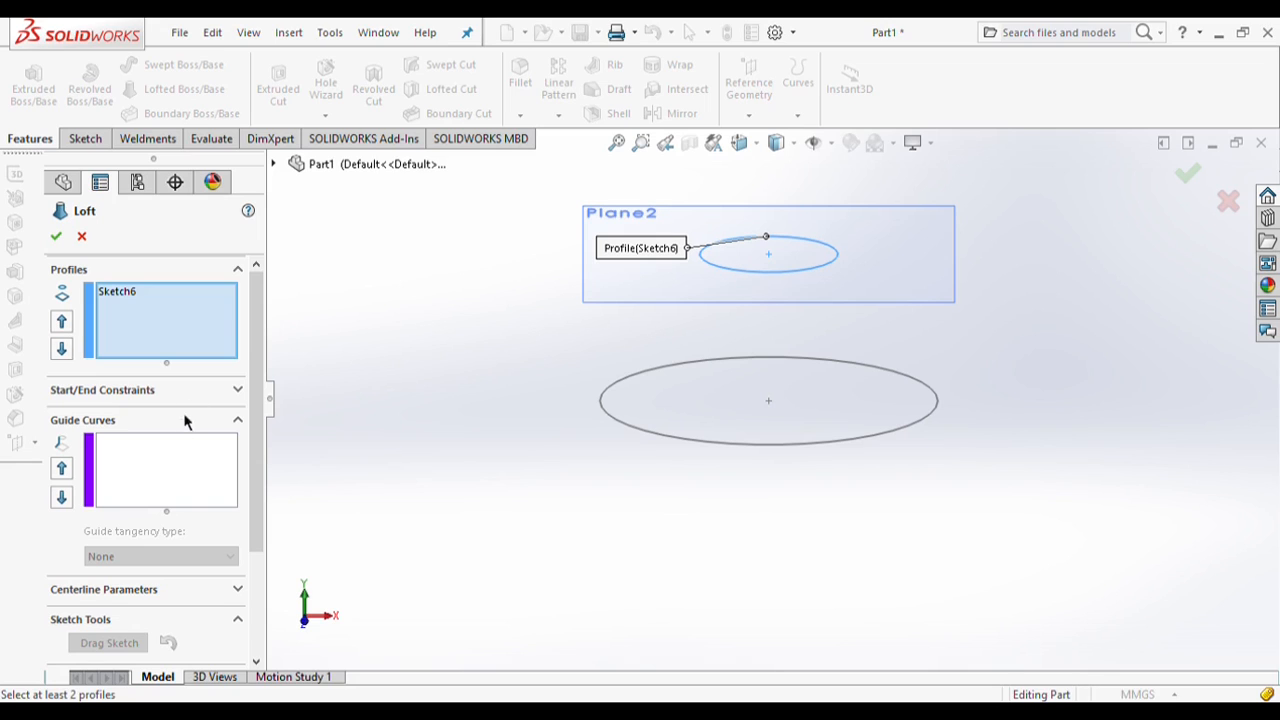
pyautogui.click(822, 445)
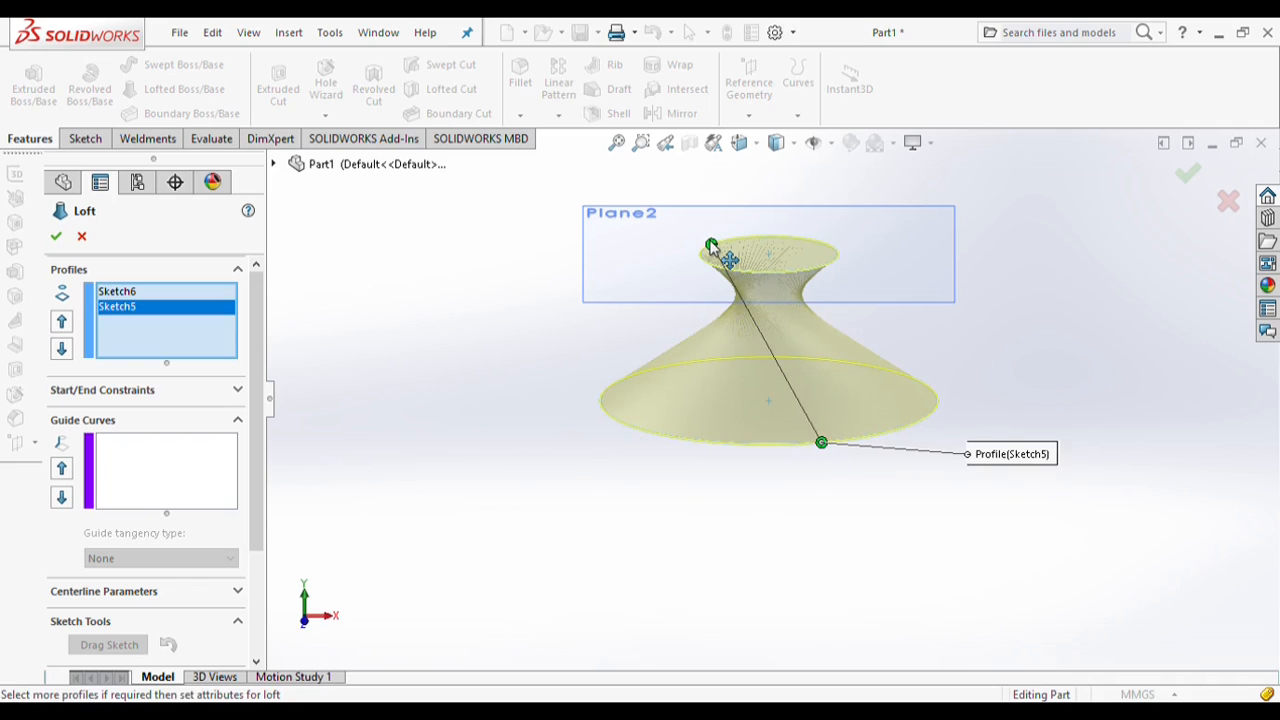
pyautogui.moveTo(711, 241); pyautogui.dragTo(813, 276)
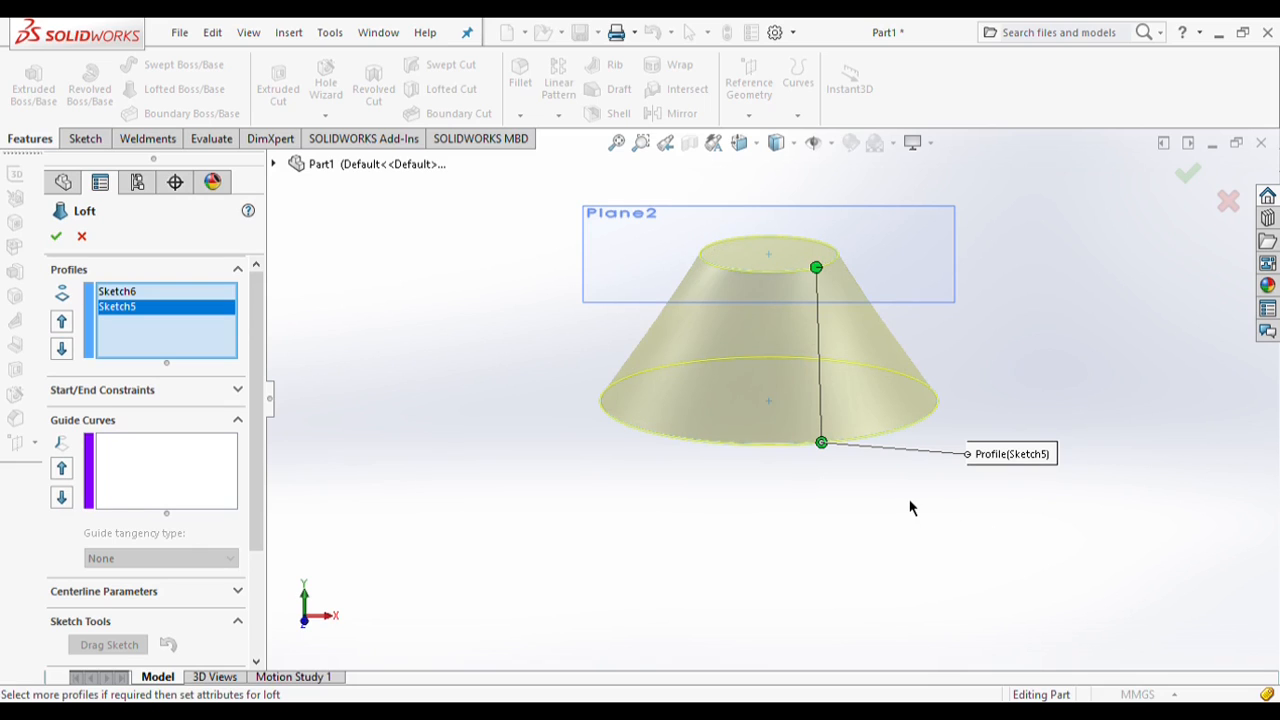